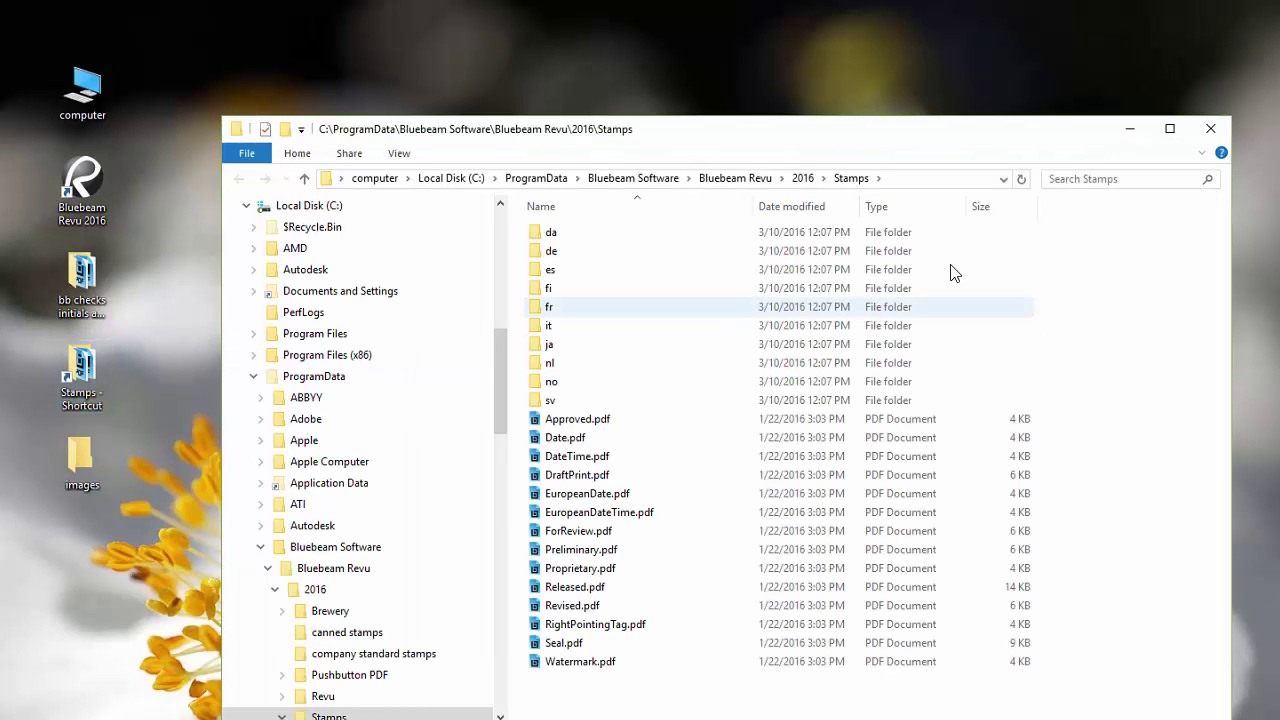
- Open Date.pdf from the Stamps folder, enlarge the box to 1.81 x 0.64 inches, and delete the &[Date] text
left_click(953, 186)
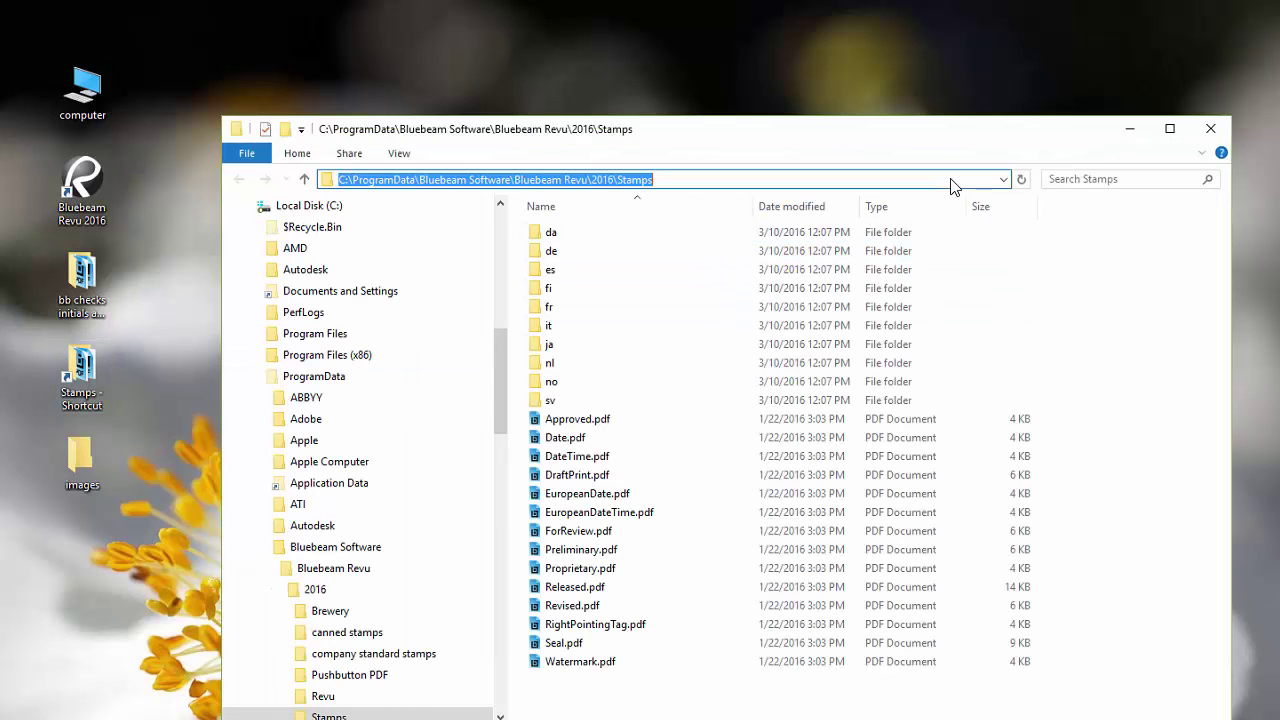
double_click(588, 440)
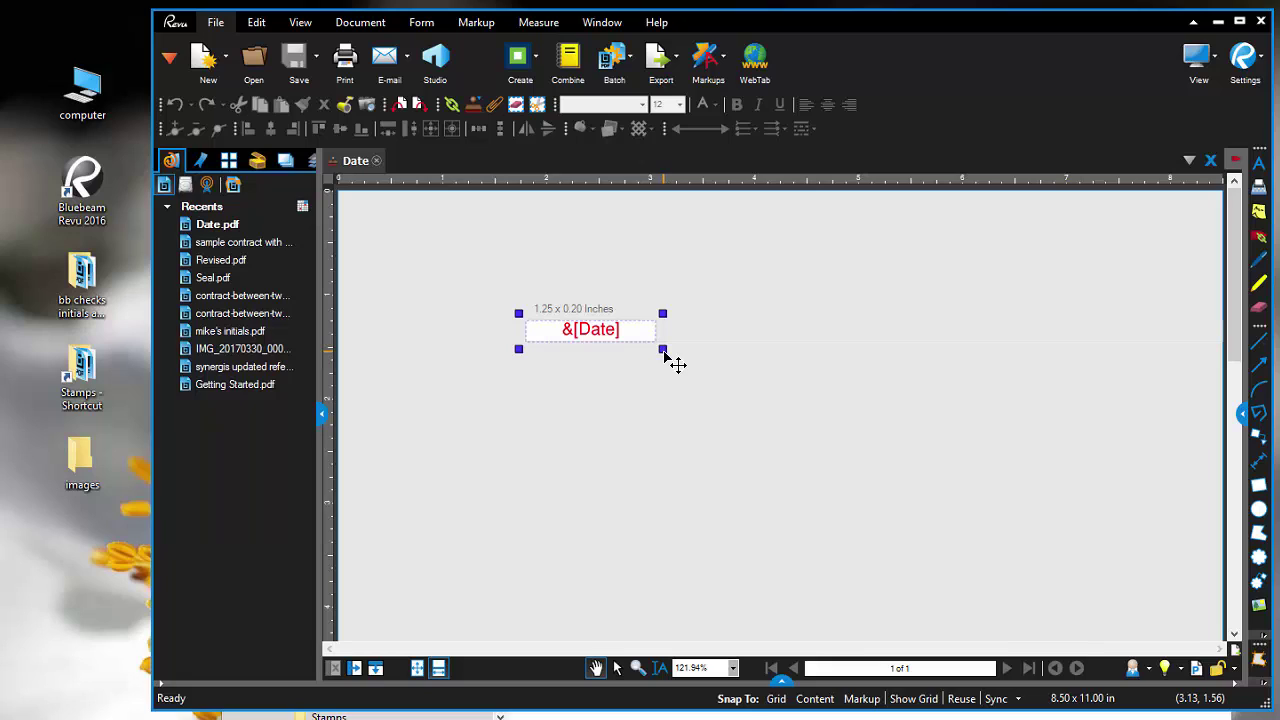
left_click_drag(664, 352, 724, 397)
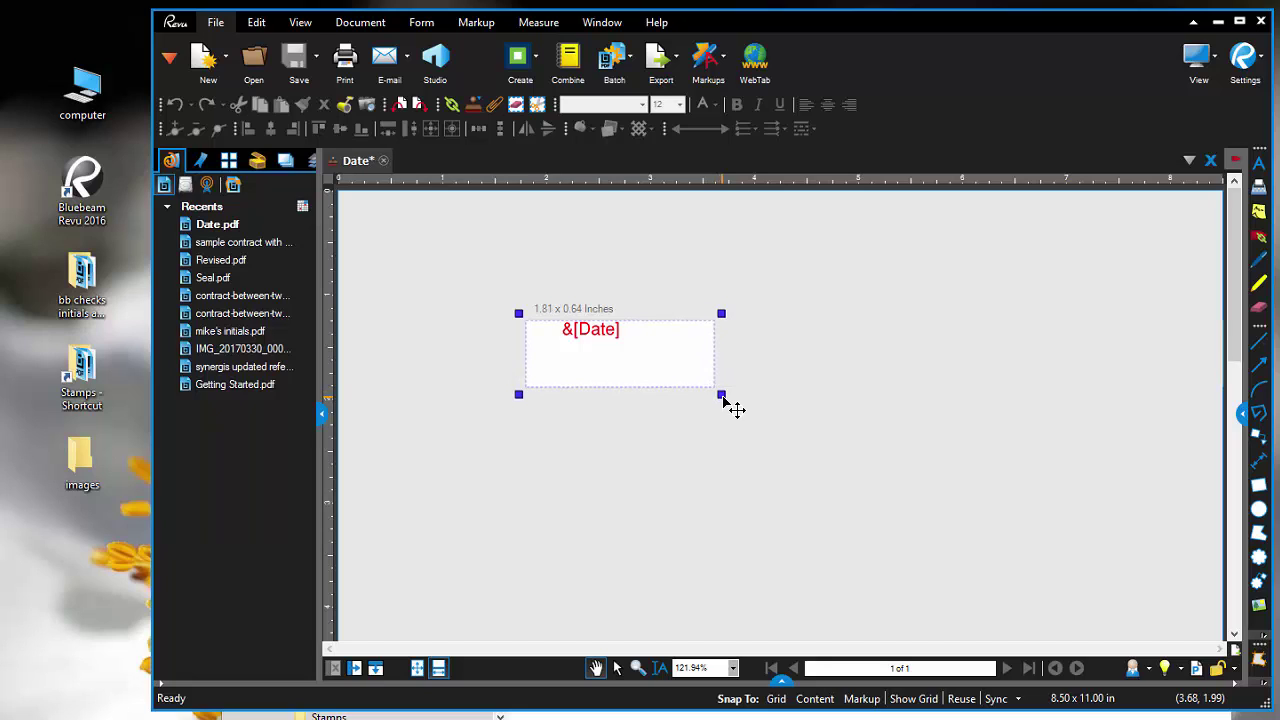
left_click(610, 337)
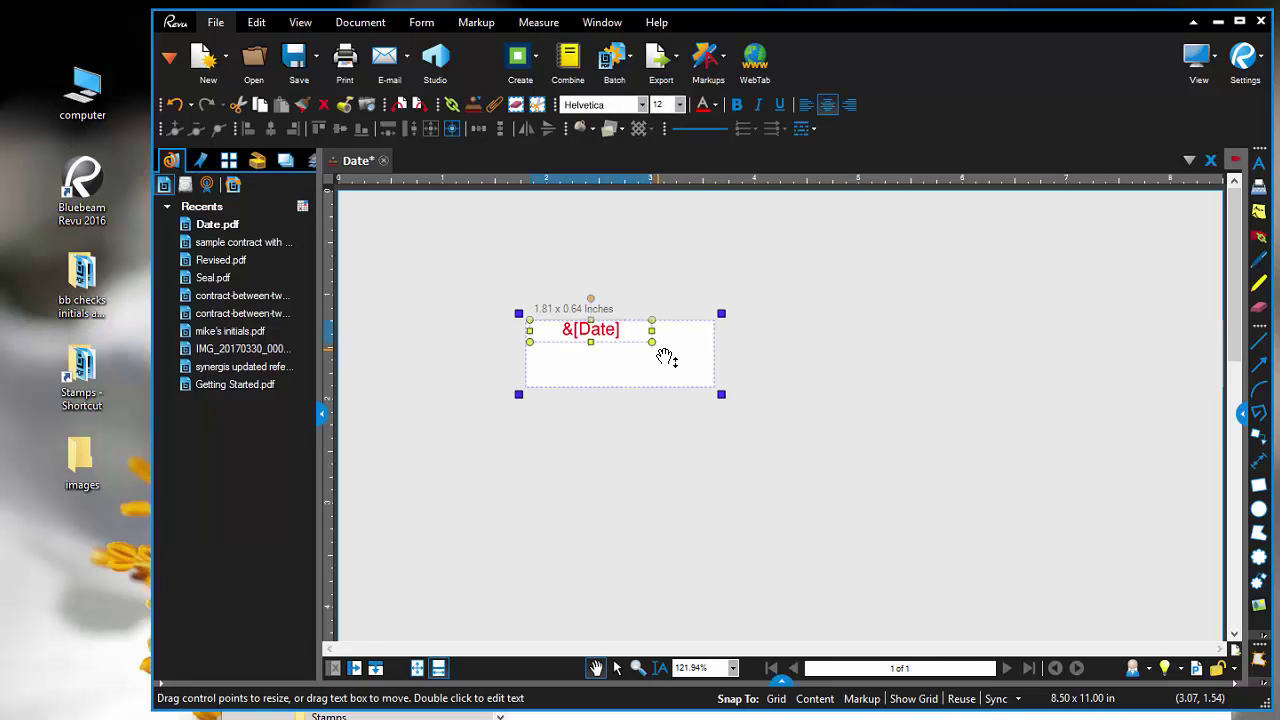
key("Delete")
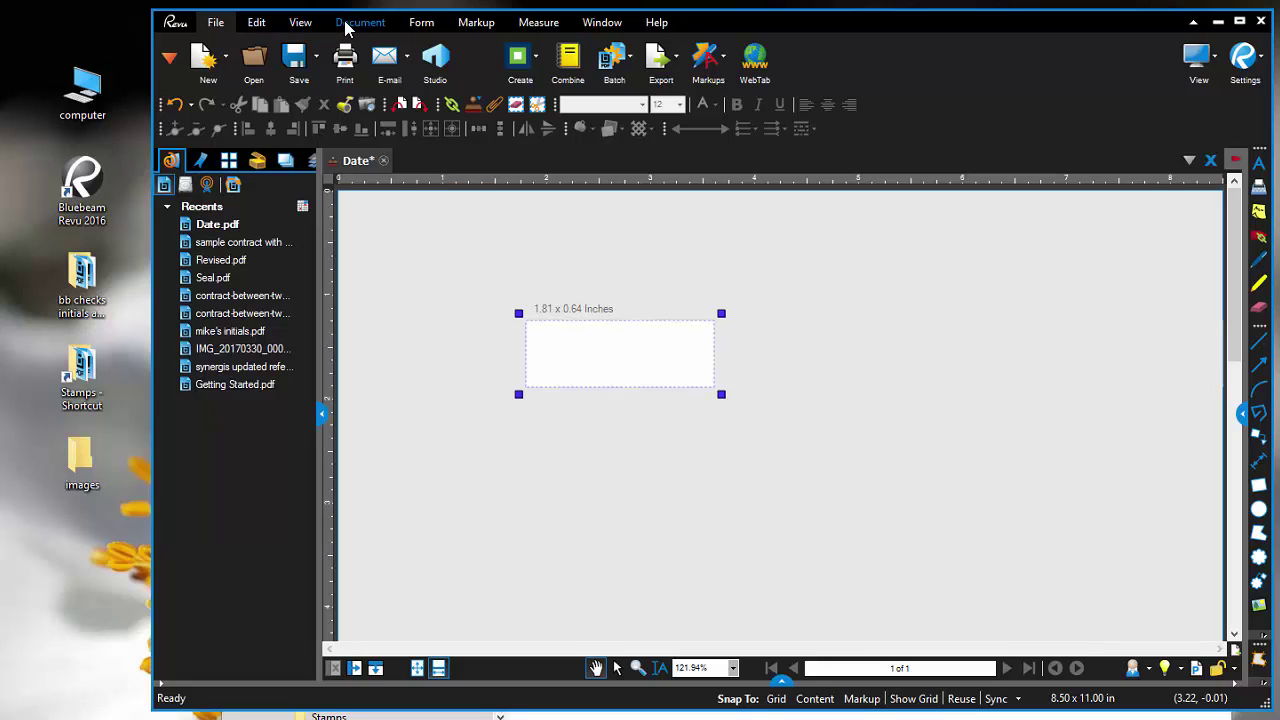
- Insert the handwritten signature PNG from the Desktop images folder as a markup image
left_click(476, 24)
left_click(752, 60)
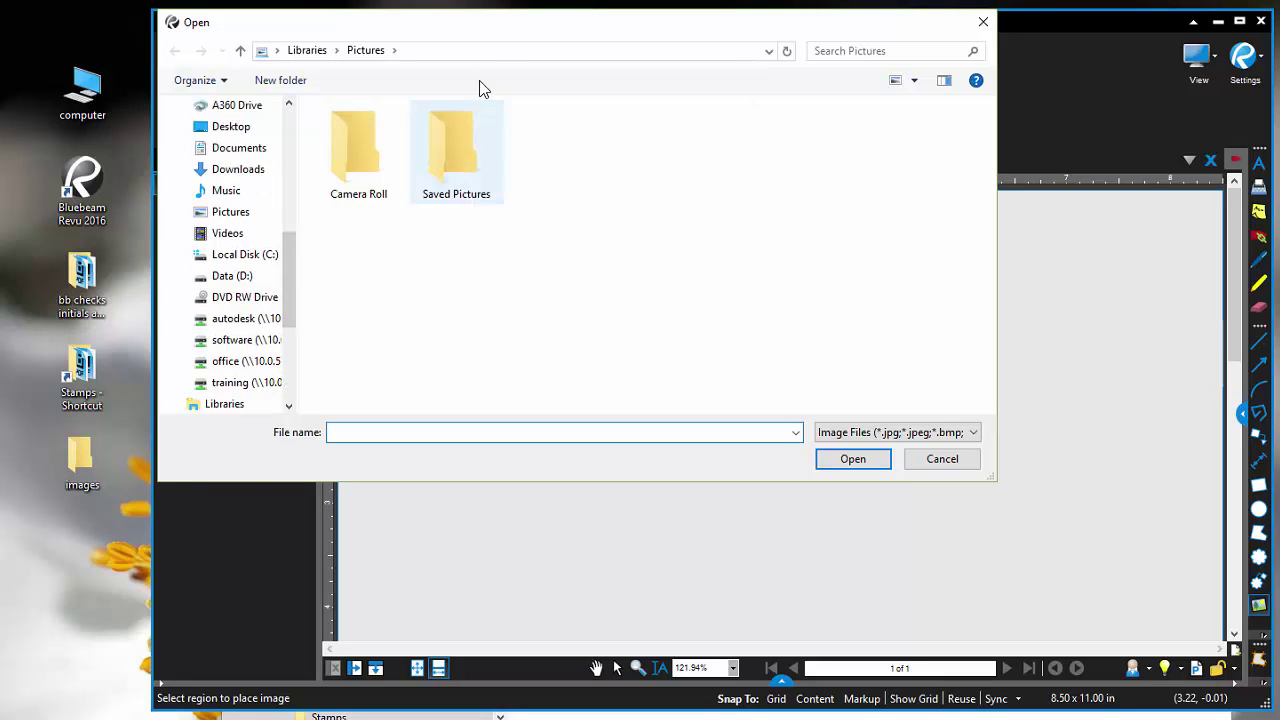
scroll(286, 262, "up", 6)
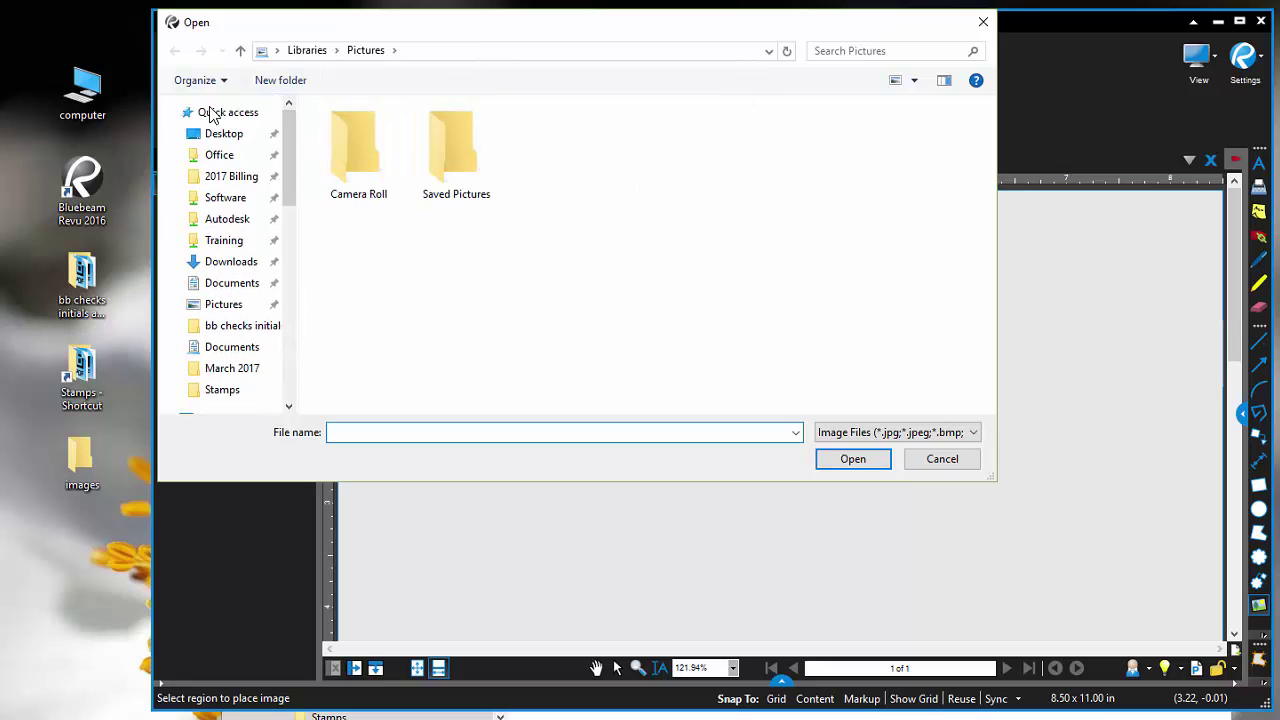
left_click(220, 127)
double_click(350, 150)
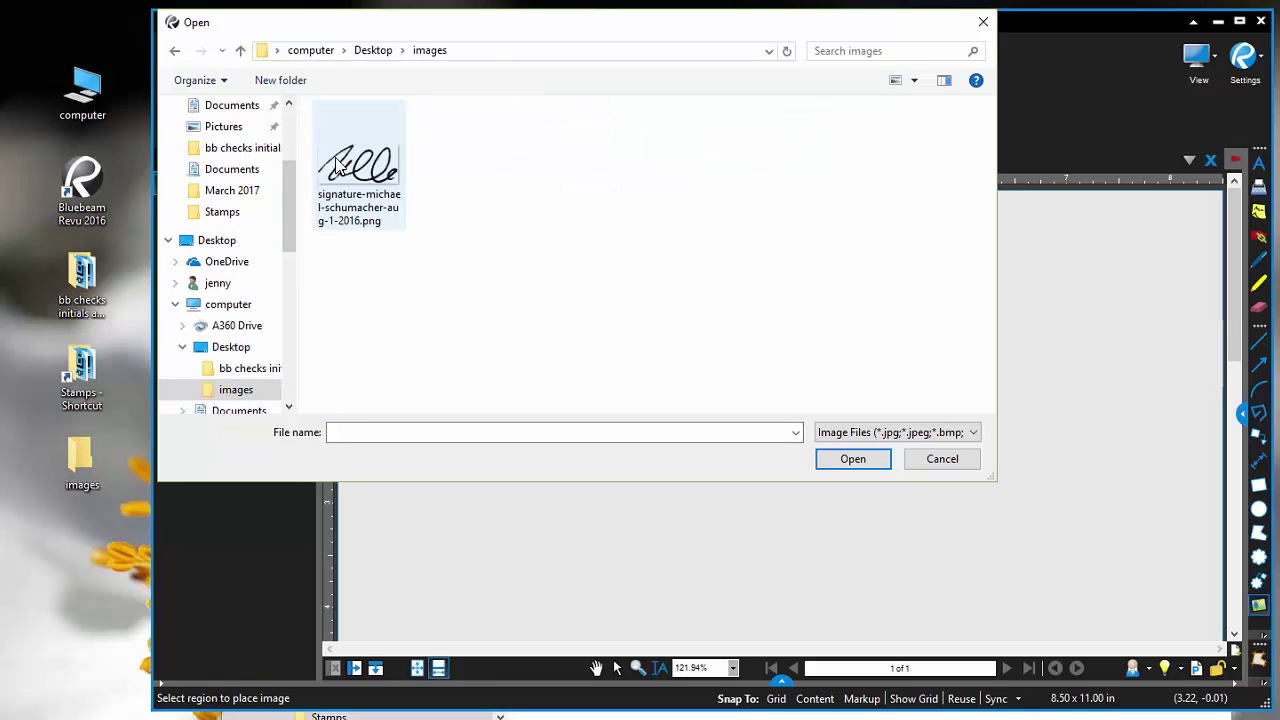
double_click(350, 183)
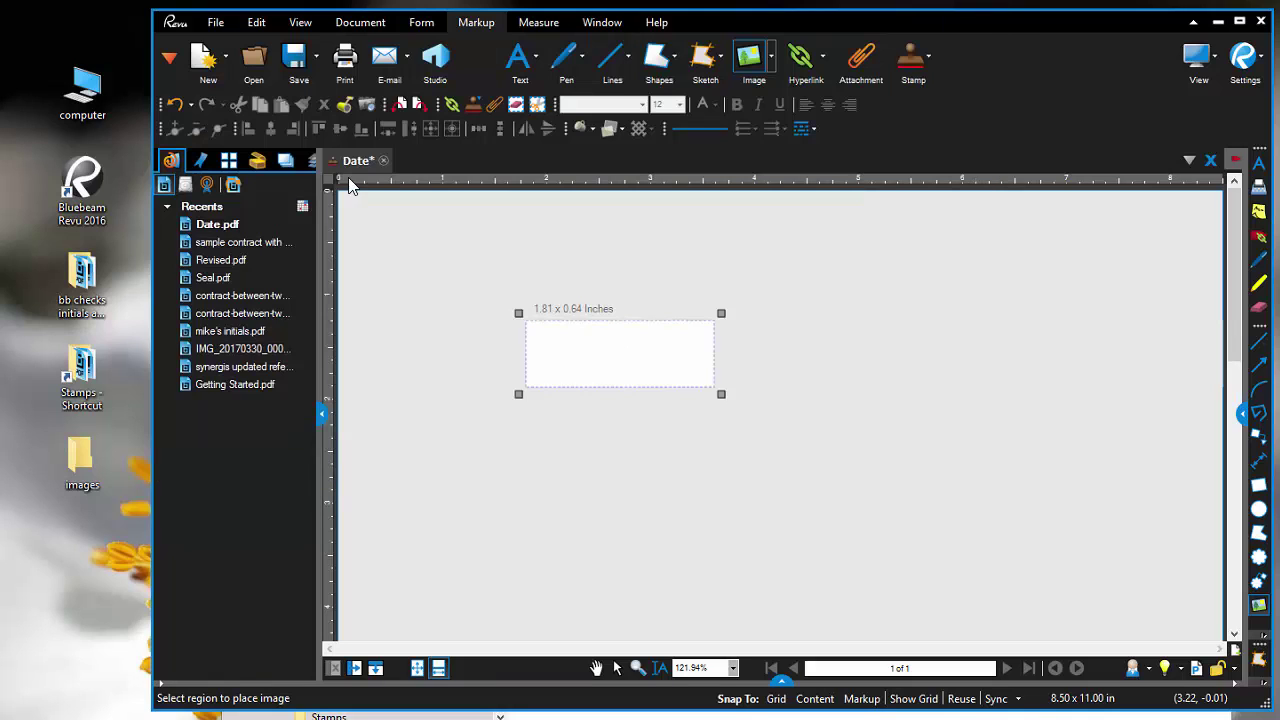
- Place the signature at the box's top-left and trim the stamp box to 1.35 x 0.65 inches
left_click(580, 347)
mouse_move(727, 430)
left_mouse_down()
mouse_move(802, 472)
mouse_move(777, 417)
mouse_move(690, 345)
mouse_move(702, 357)
left_mouse_up()
left_click_drag(733, 407, 688, 410)
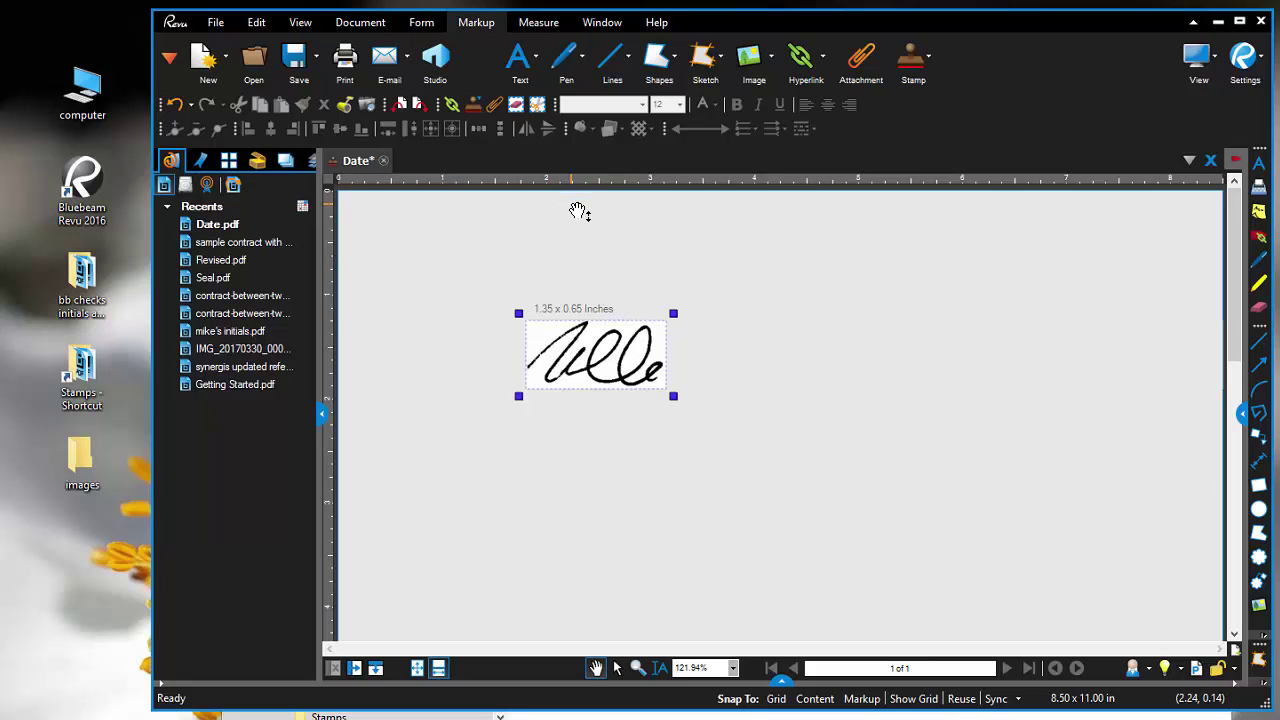
- Save As a new PDF in the Stamps folder, named with the signer's name plus 'signature'
left_click(319, 57)
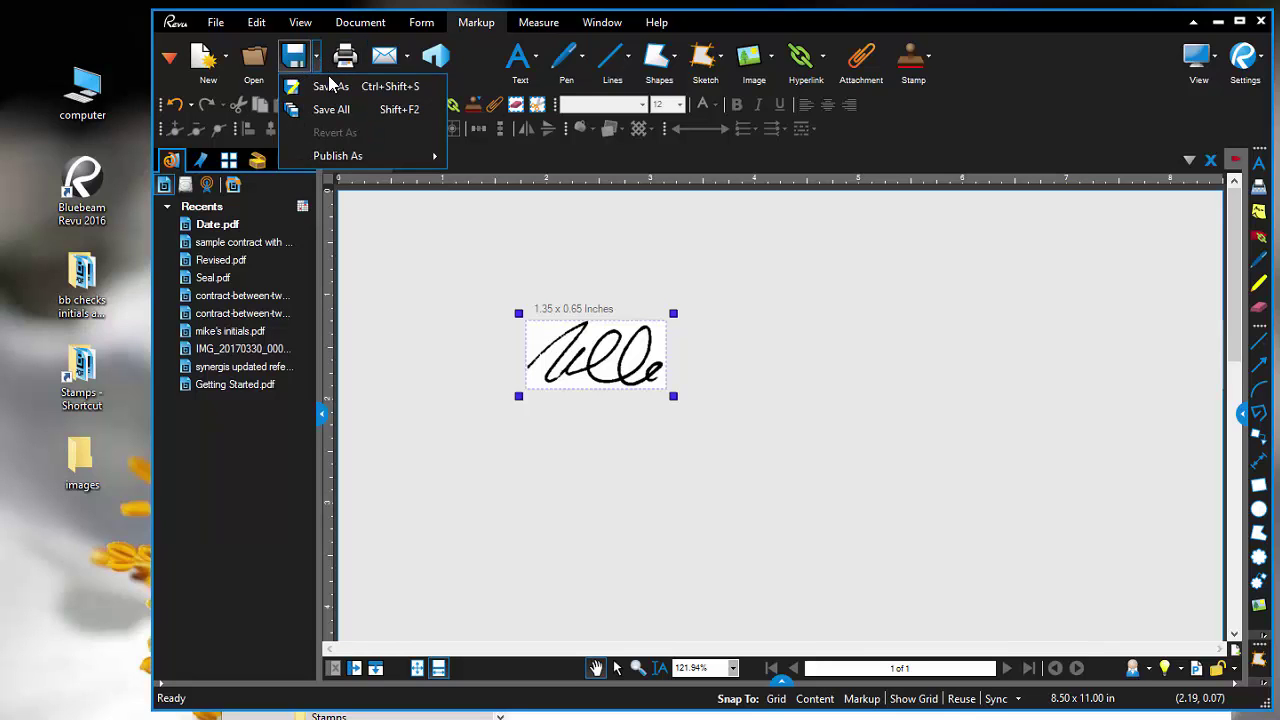
left_click(330, 89)
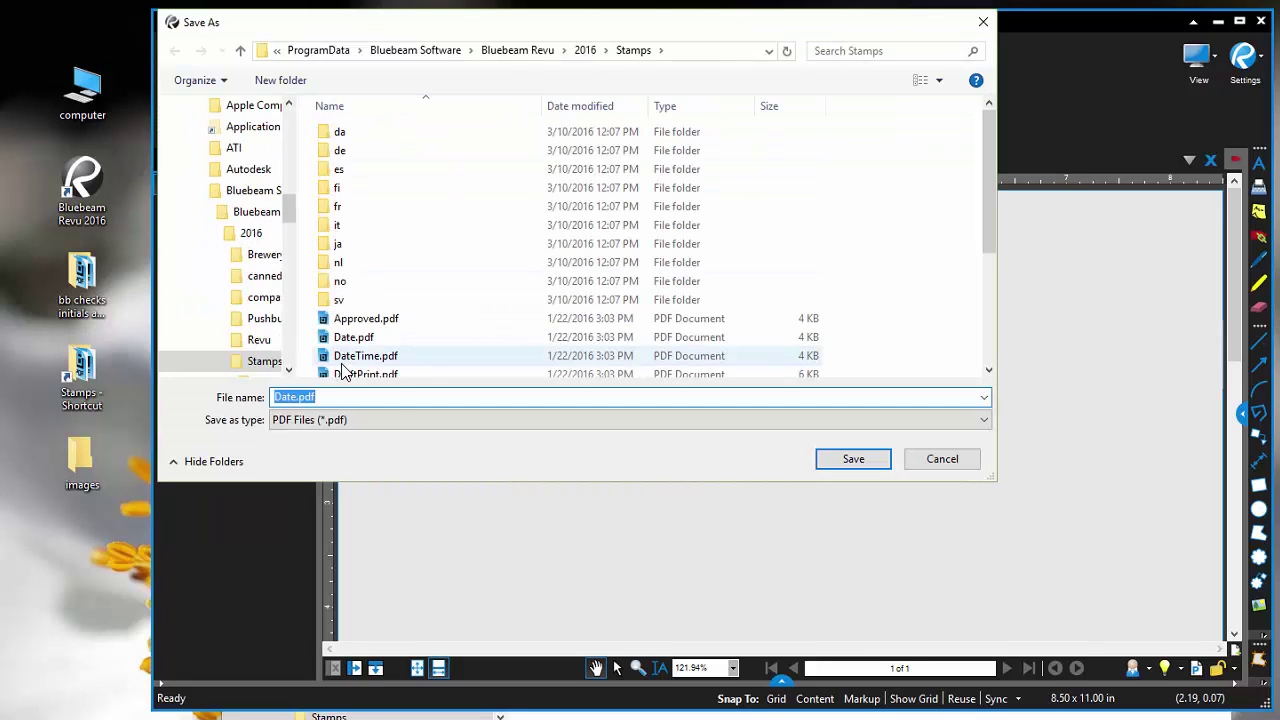
type("mschumachje")
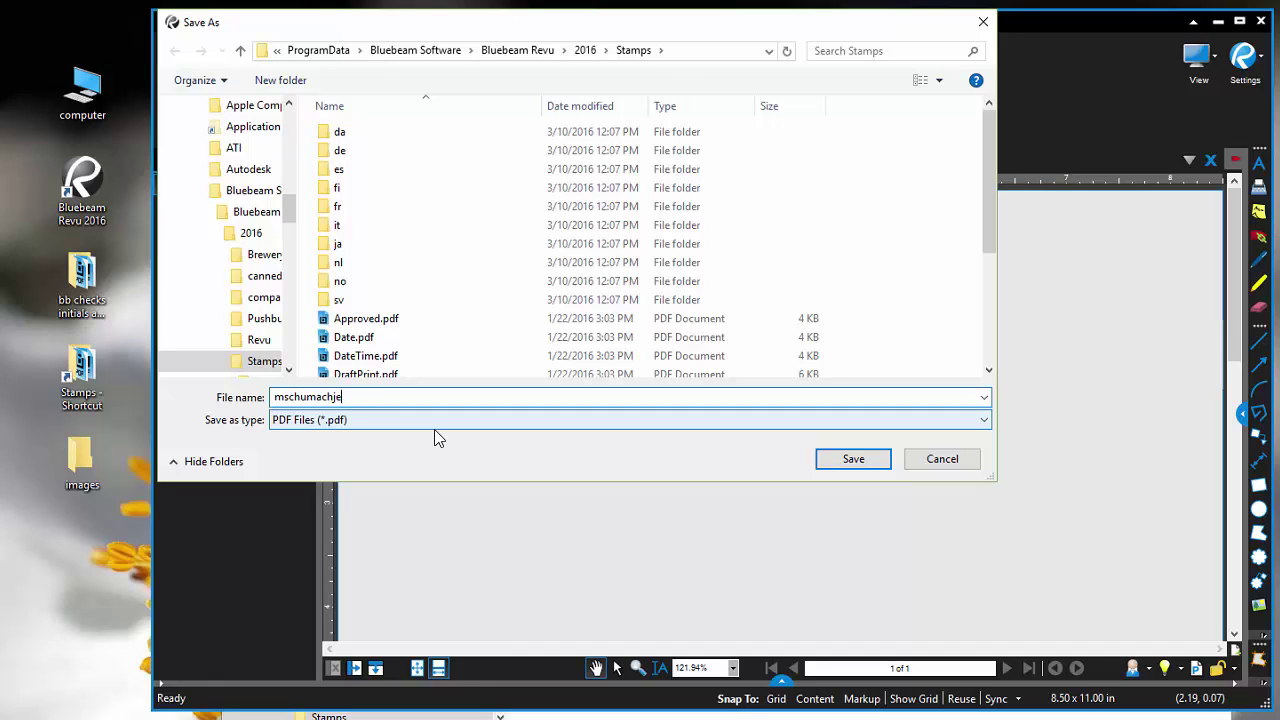
type("r signature")
left_click(850, 458)
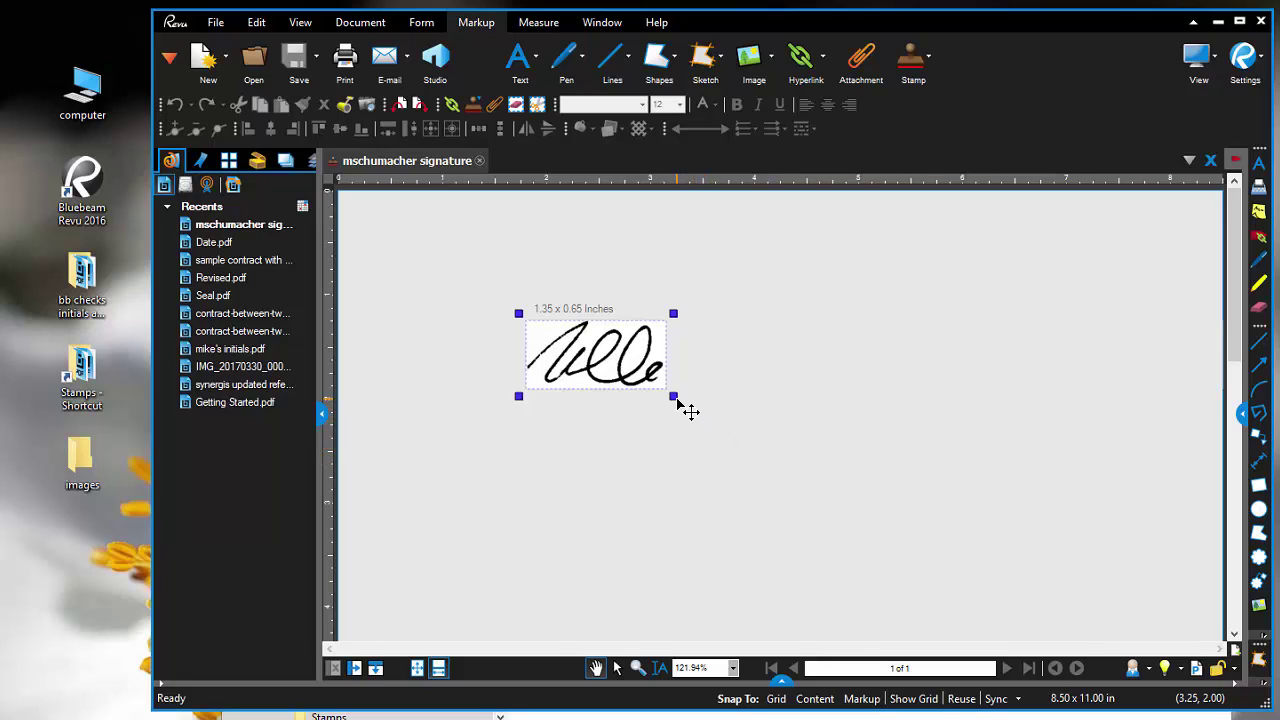
- Enlarge the stamp box to 2.40 x 1.33 inches and delete the signature image
left_click_drag(675, 397, 783, 467)
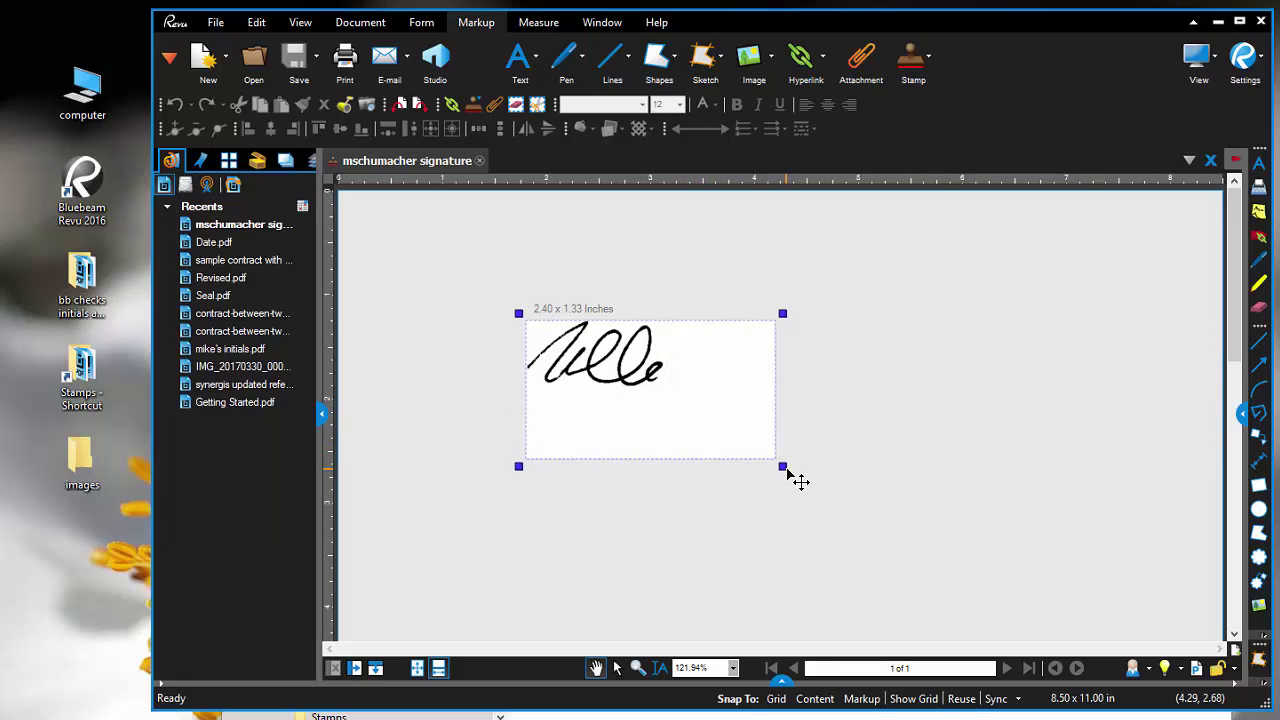
left_click(650, 386)
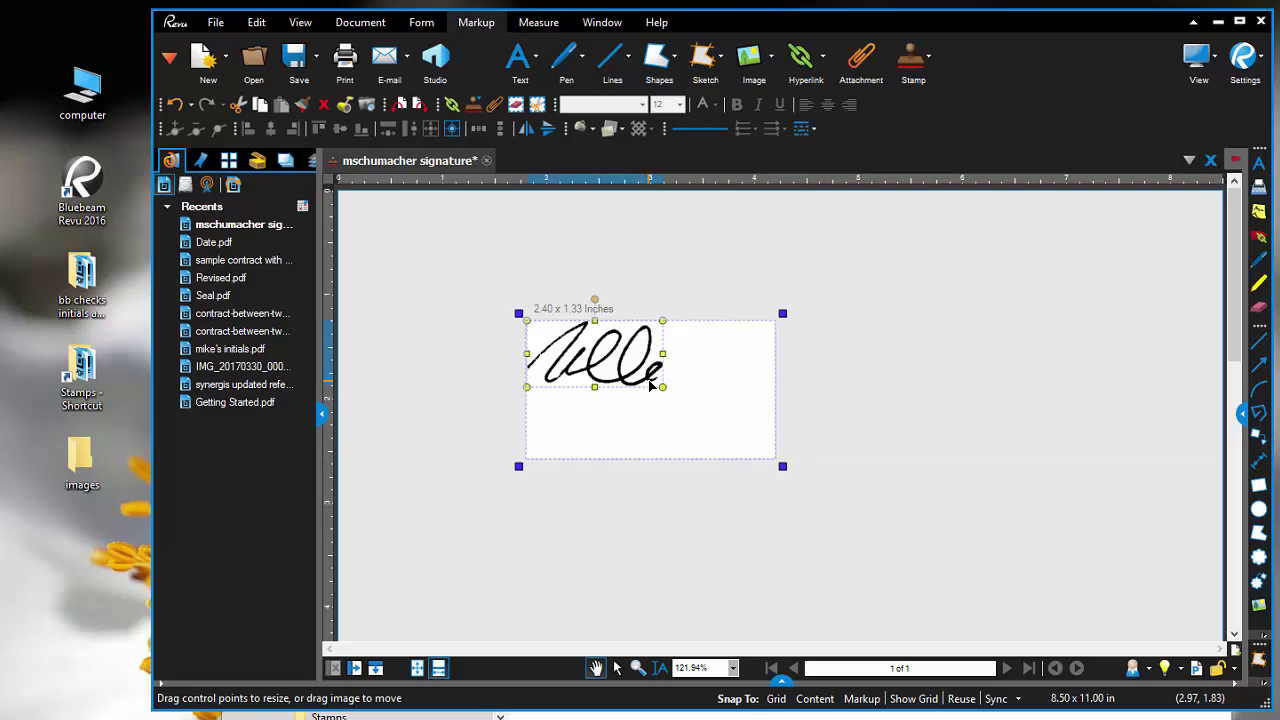
key("Delete")
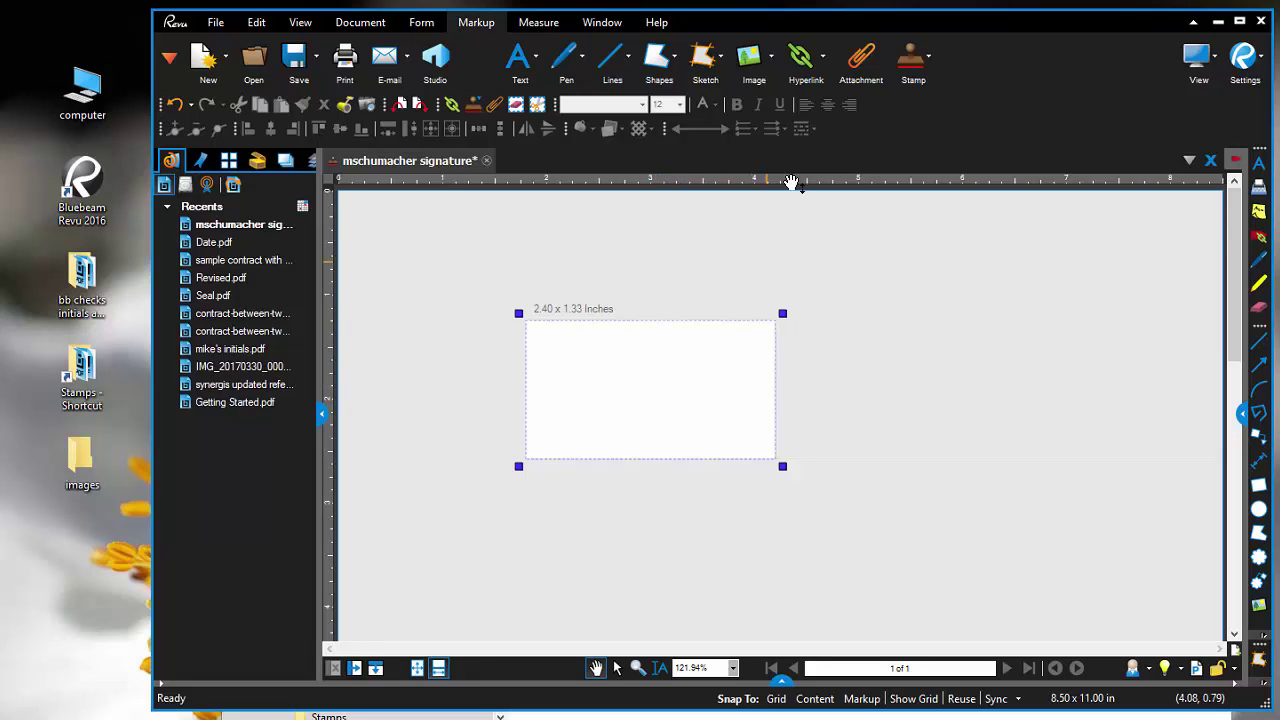
- Scan the handwritten initials into the stamp using Image from Scanner
left_click(773, 58)
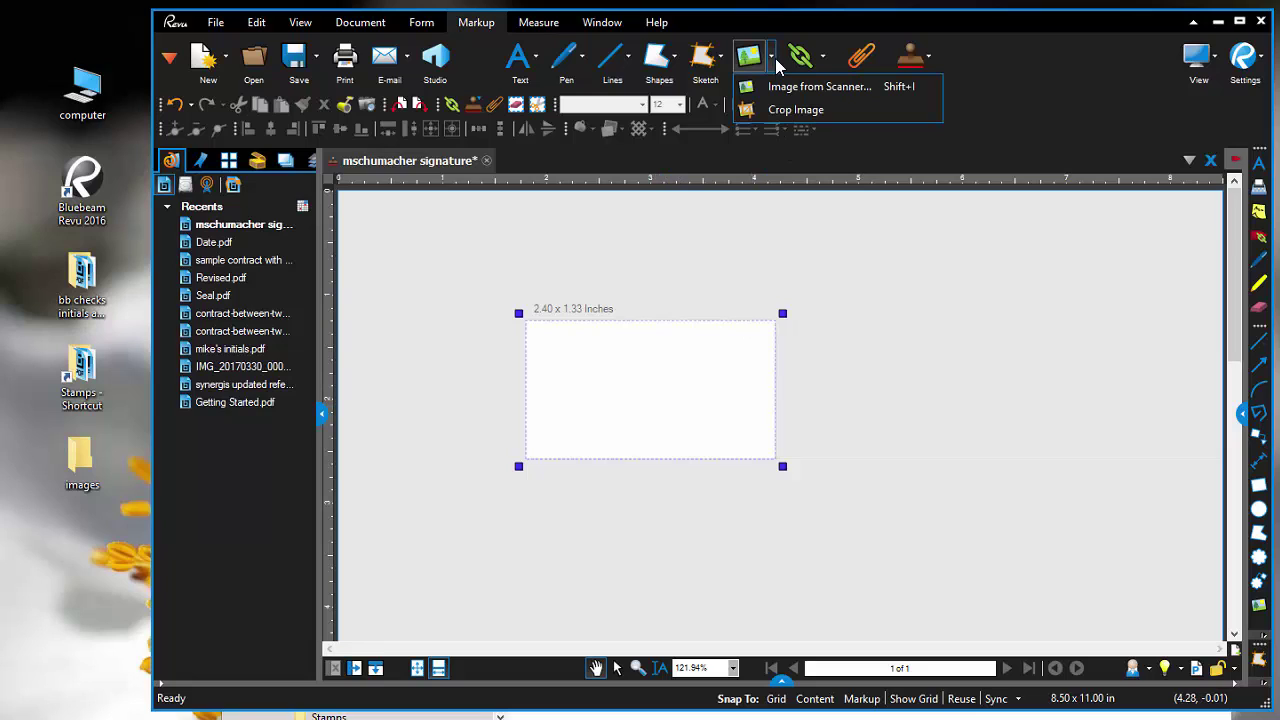
left_click(781, 87)
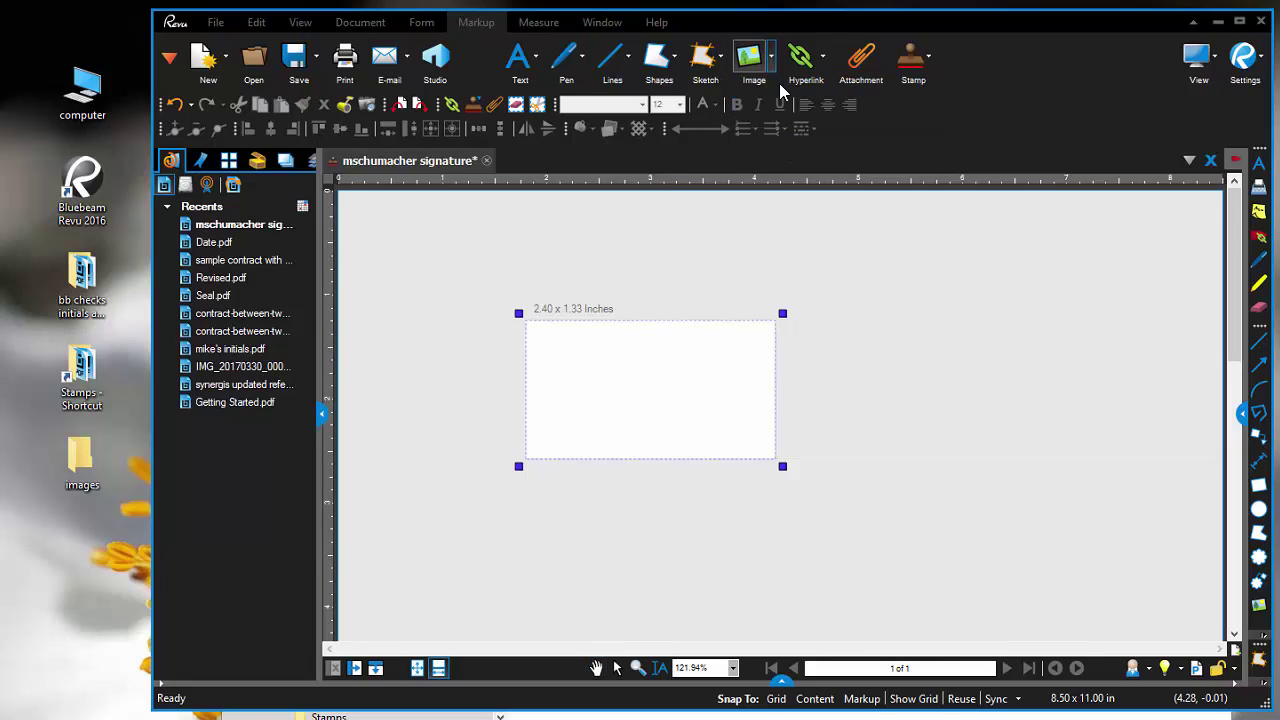
left_click(480, 531)
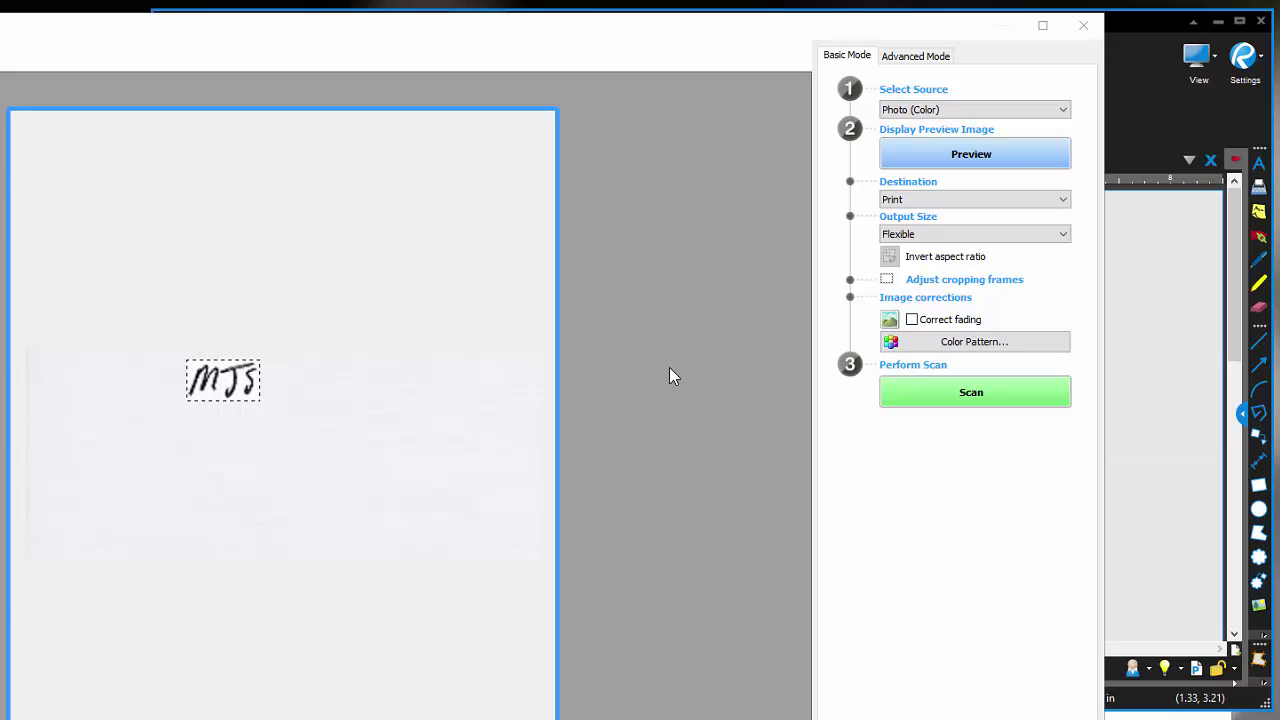
left_click(990, 392)
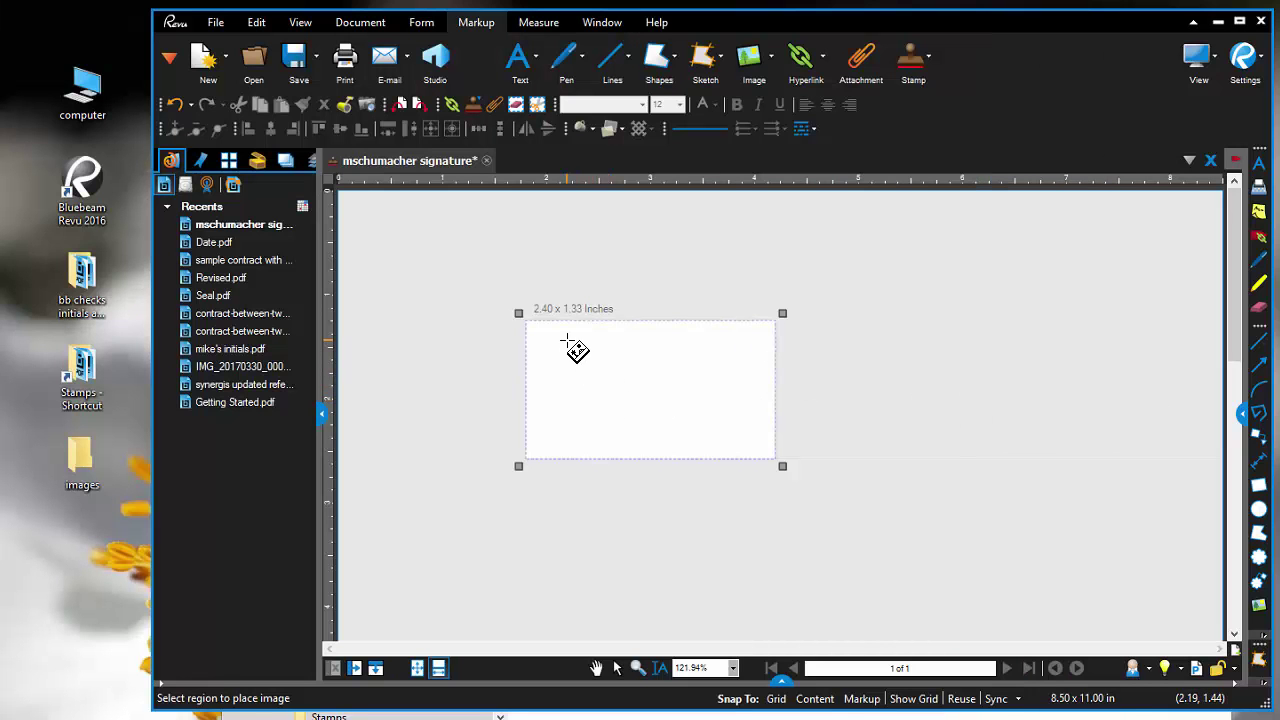
- Place the scanned initials and trim the stamp box tightly around them to 0.62 x 0.38 inches
left_click_drag(567, 341, 624, 371)
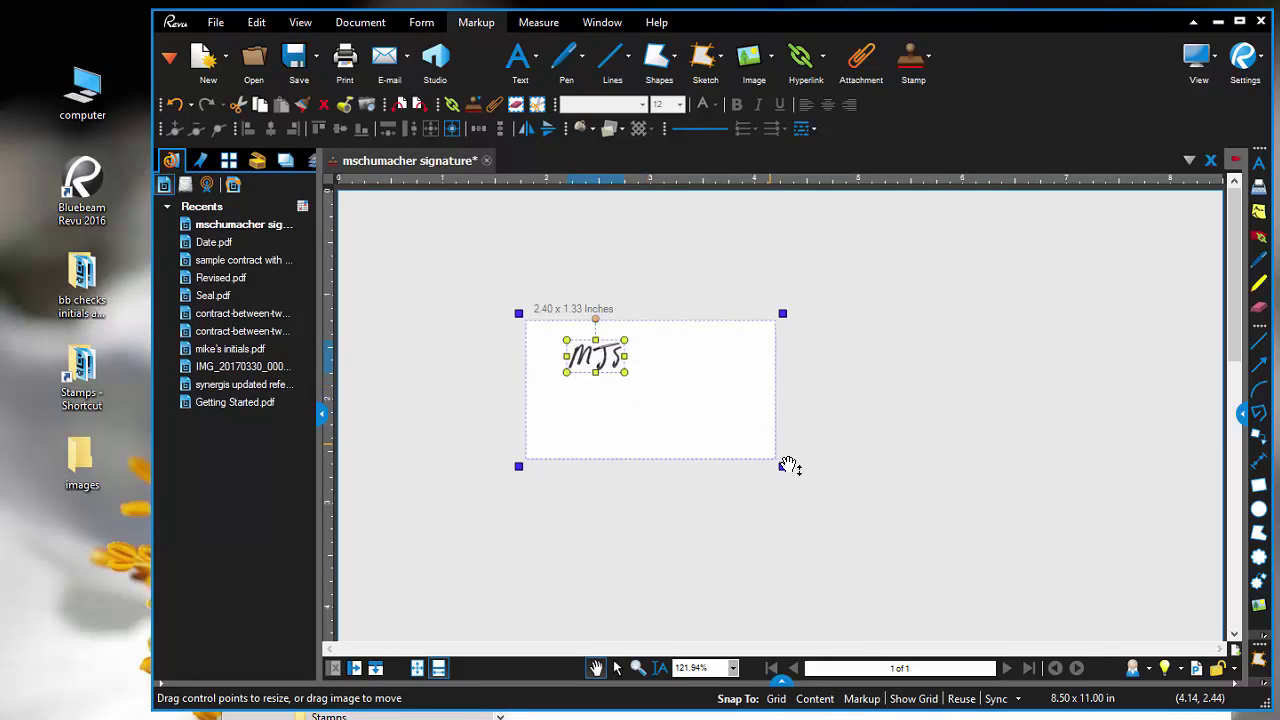
left_click_drag(784, 467, 632, 387)
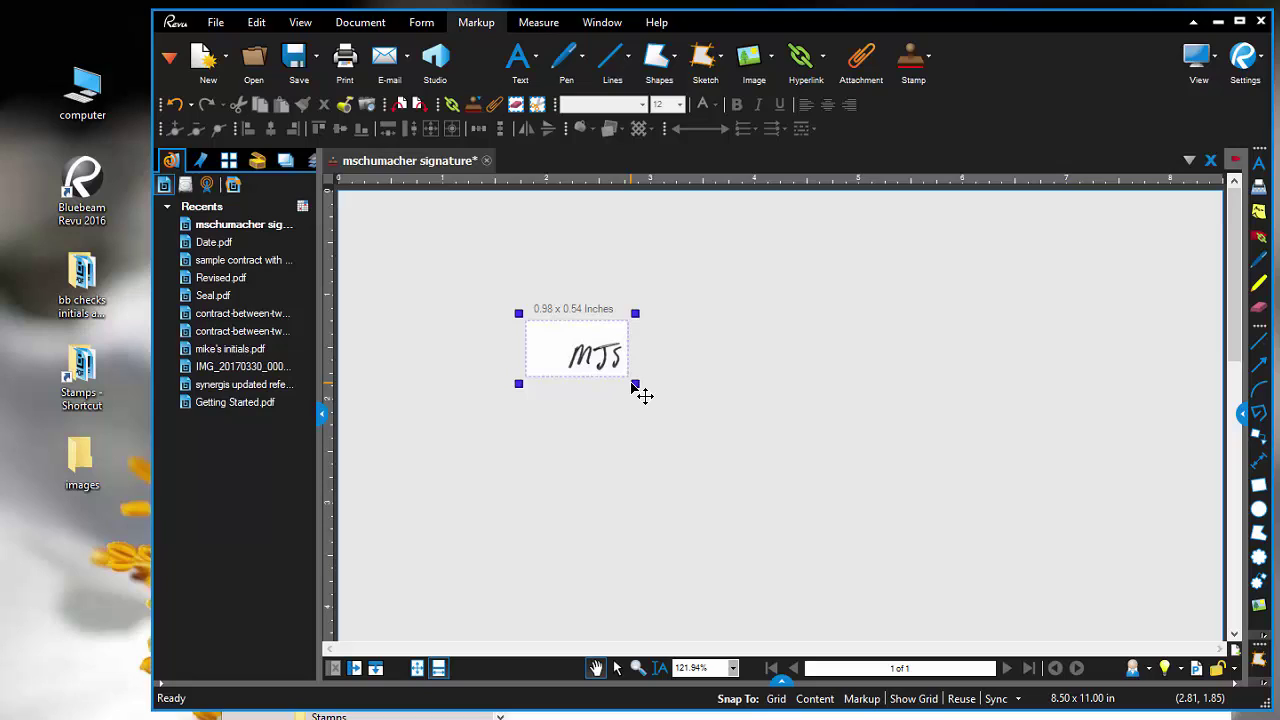
left_click_drag(520, 315, 566, 336)
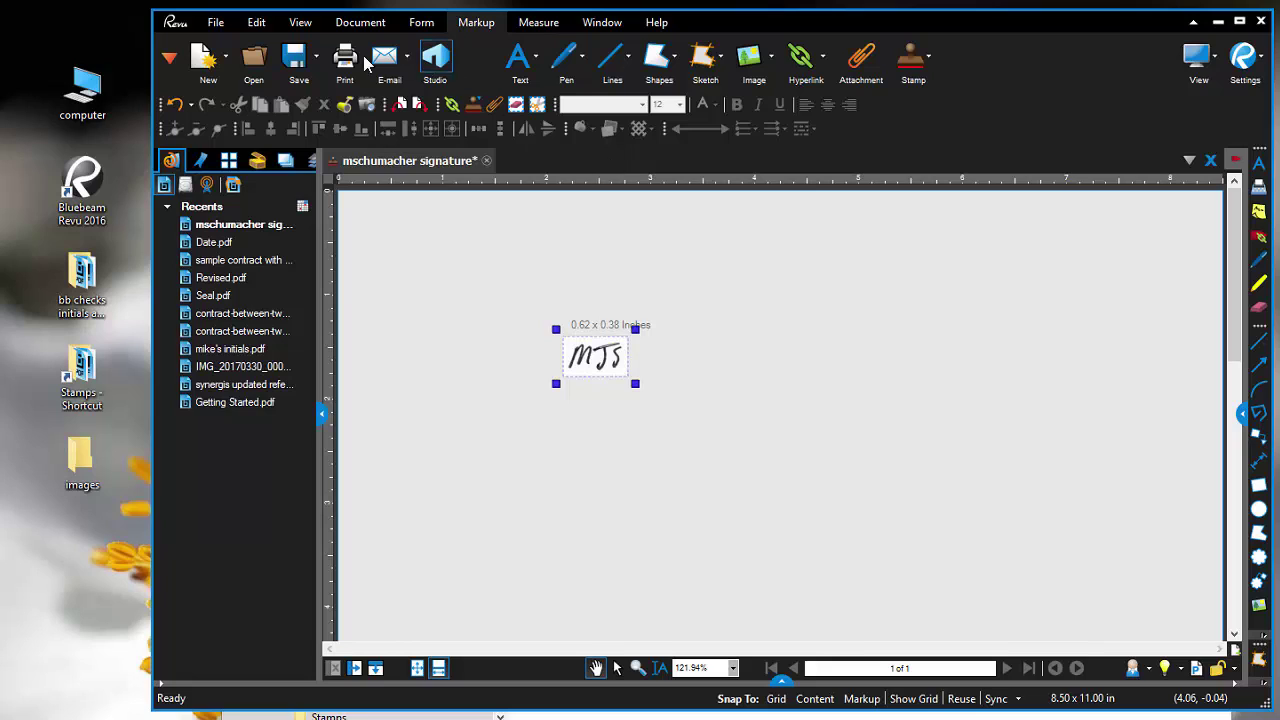
- Save As a new PDF named with the signer's name plus 'initials', then enlarge the box to 1.70 x 0.97 inches
left_click(316, 57)
left_click(330, 89)
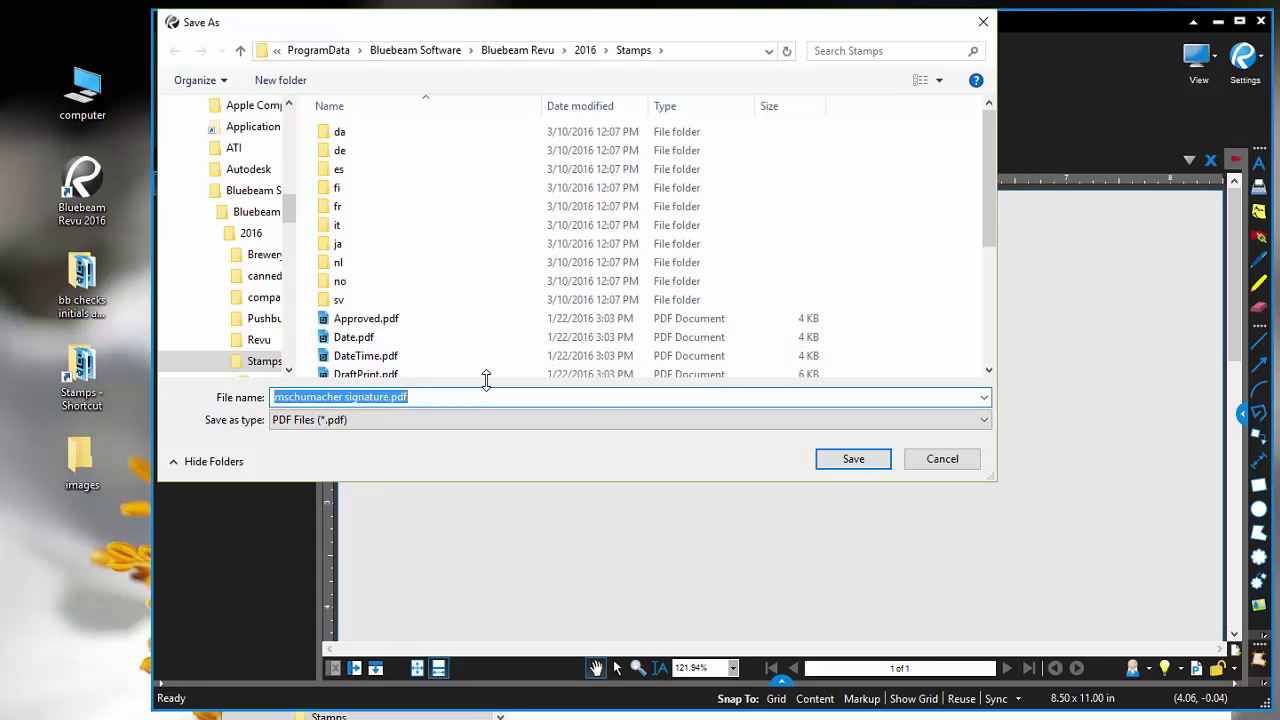
type("mschumacher ini")
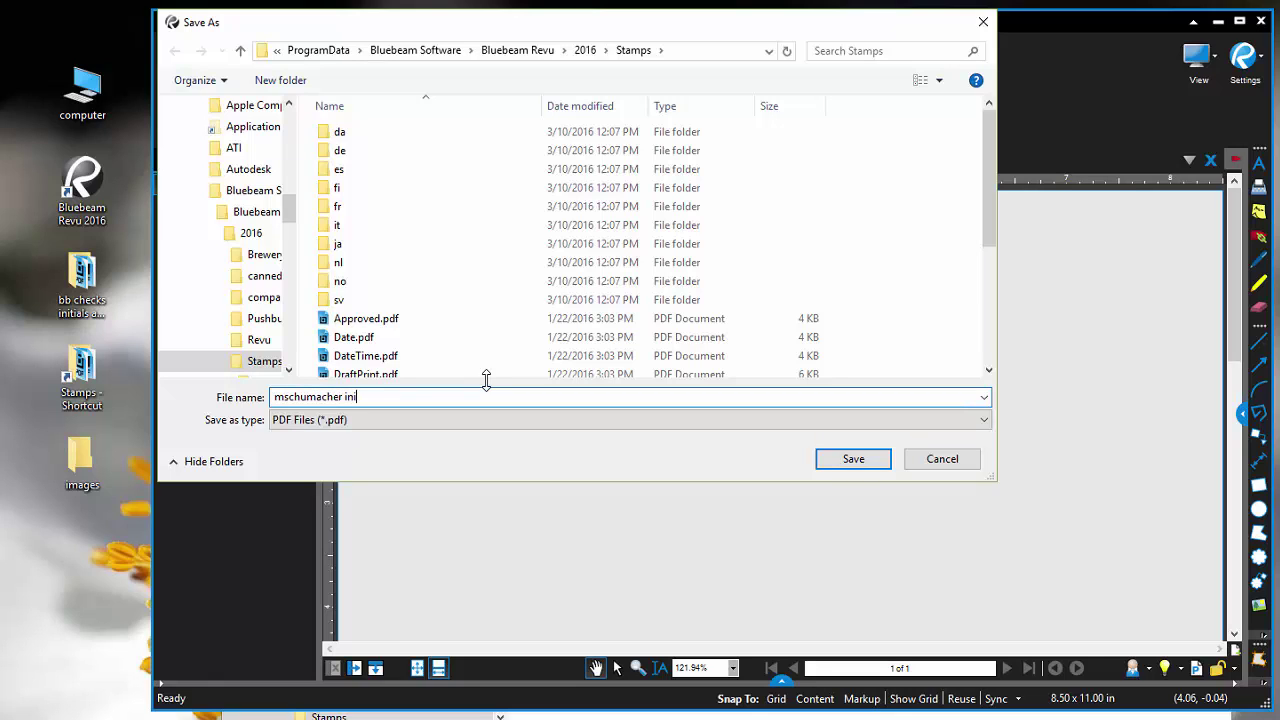
type("tials")
left_click(854, 460)
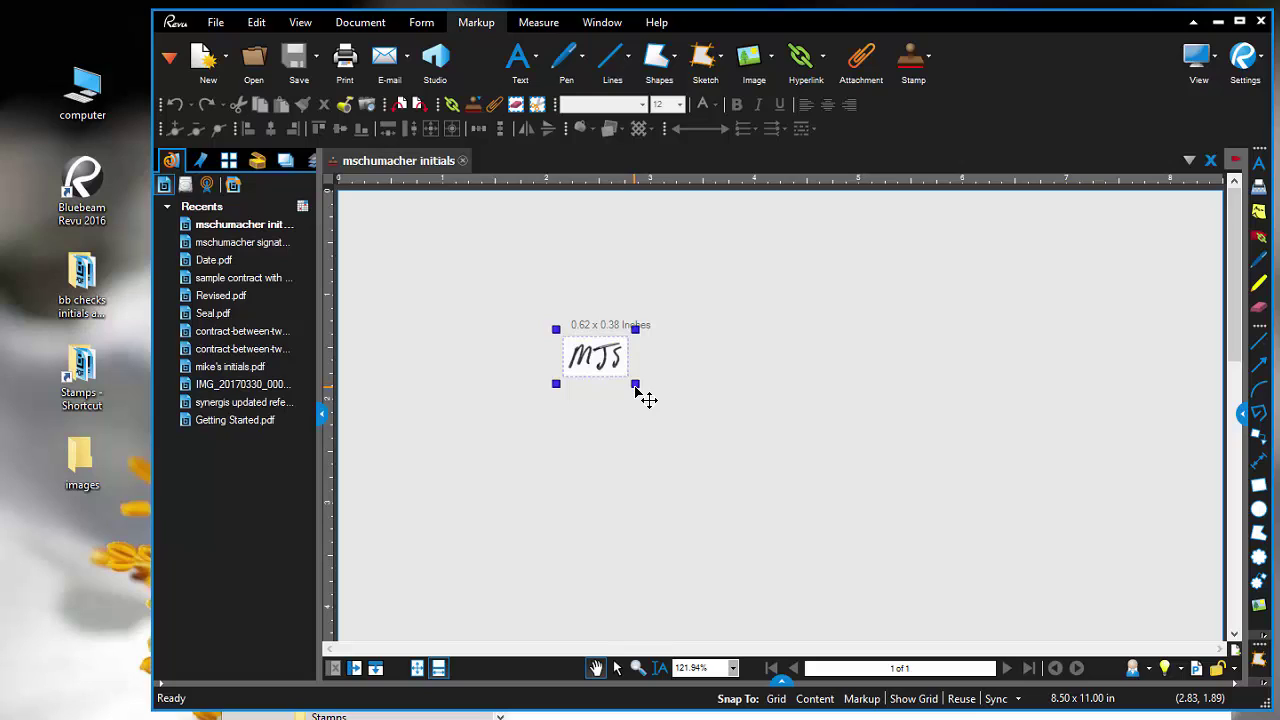
left_click_drag(636, 386, 757, 457)
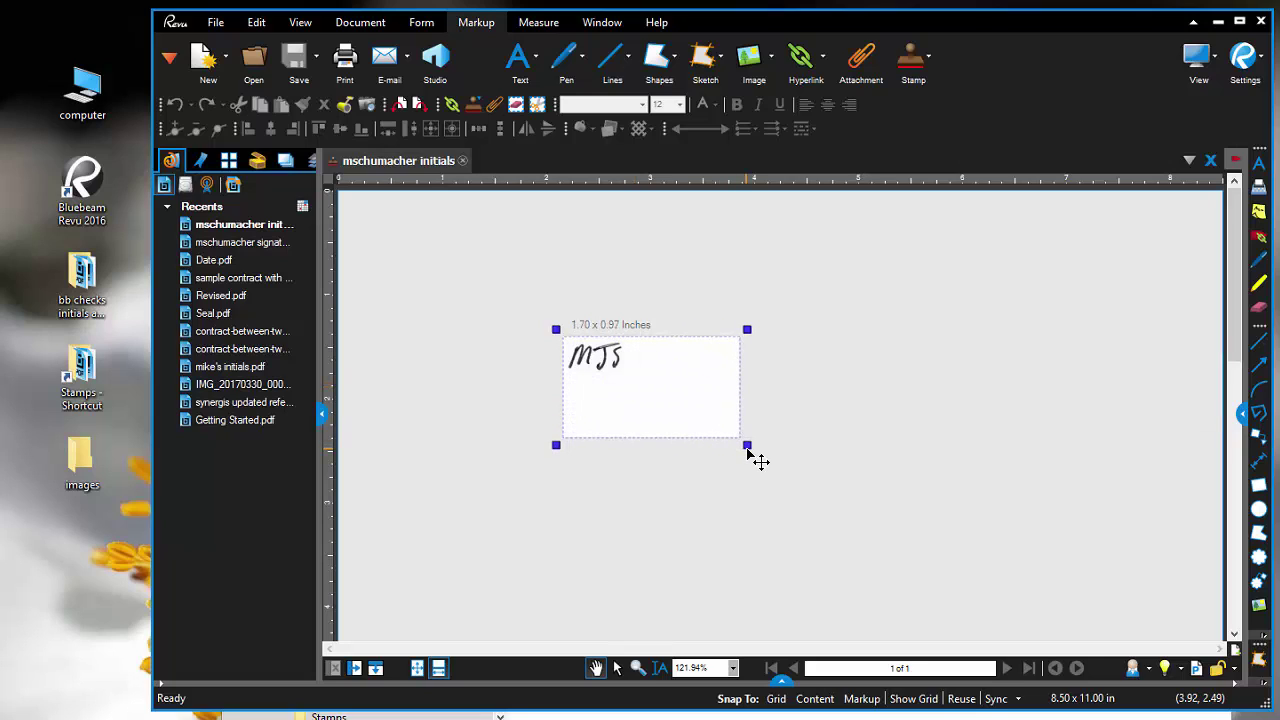
- Delete the initials image from the stamp and start an Image insert on the images folder
left_click(590, 358)
key("Delete")
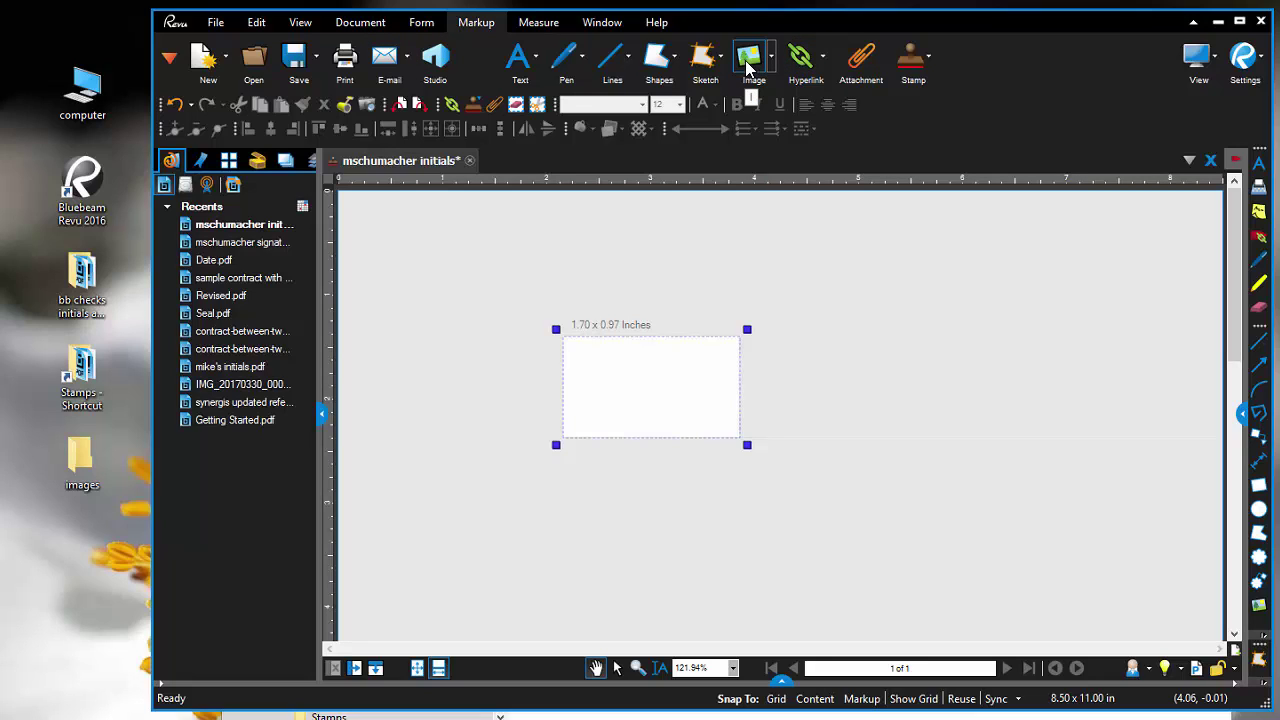
left_click(748, 62)
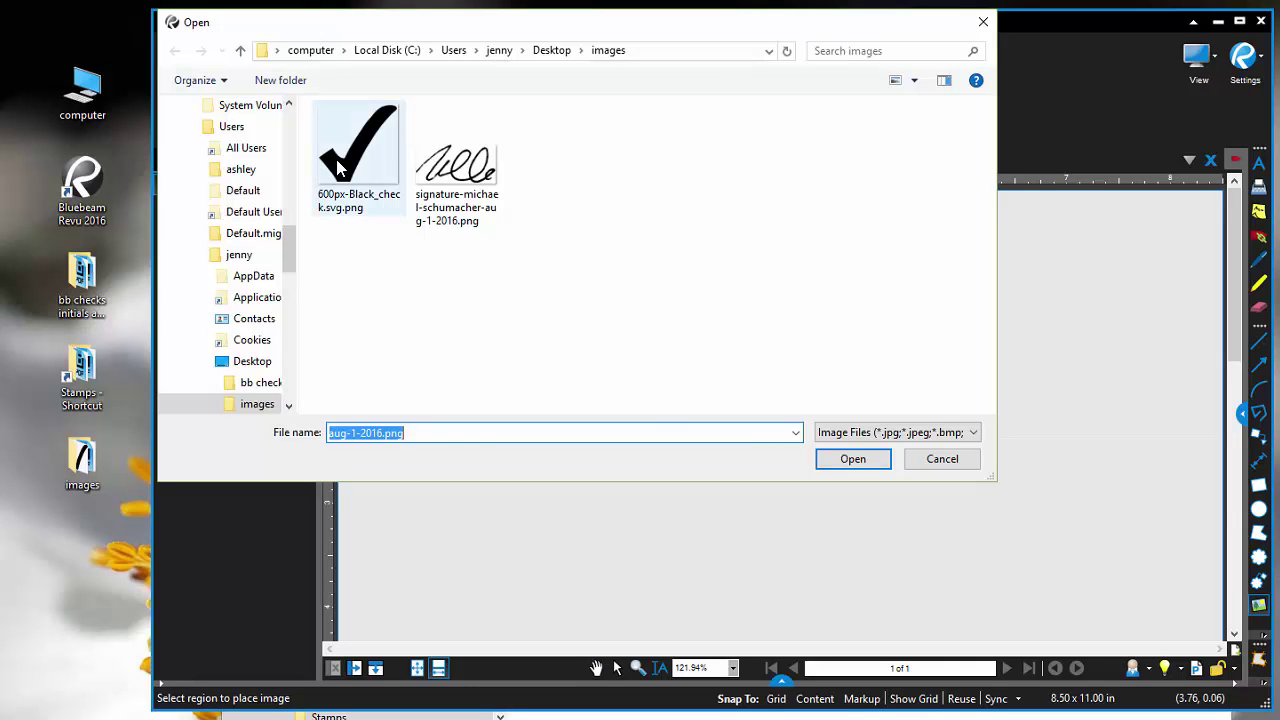
- Insert 600px-Black_check.svg.png, resize it into the stamp, and shrink the box to 0.98 x 0.98 inches
double_click(340, 170)
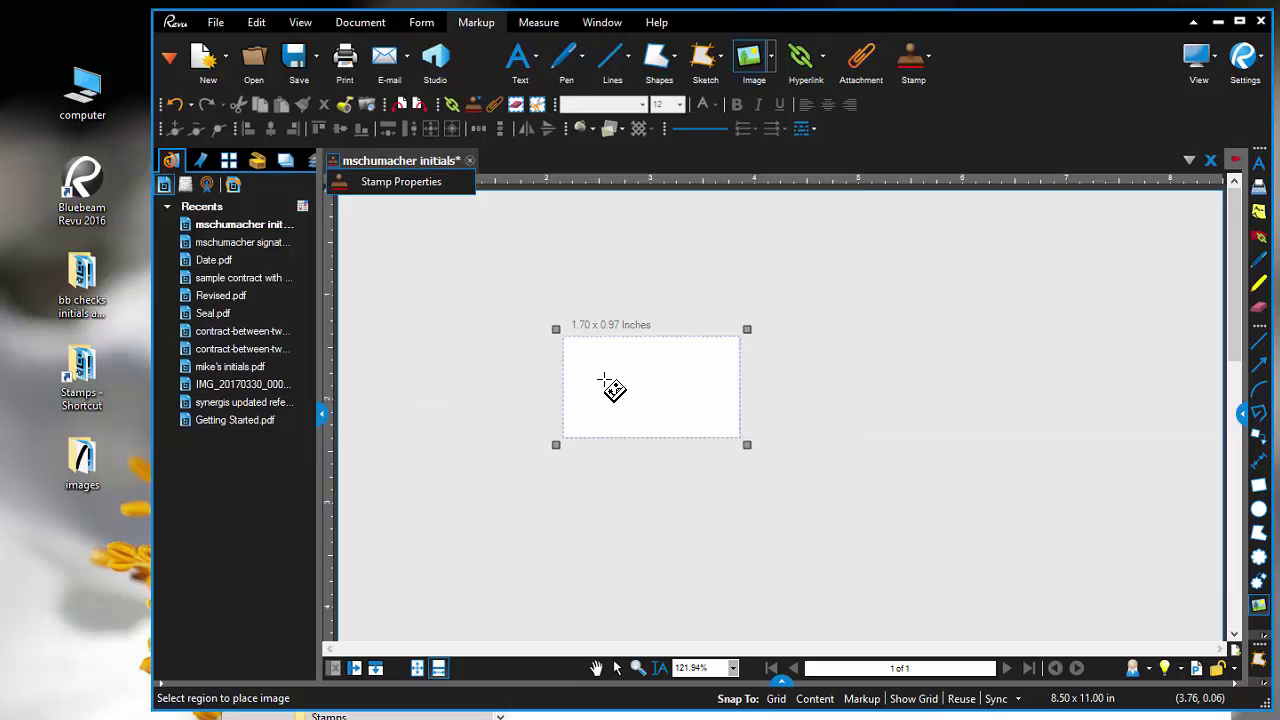
left_click(607, 373)
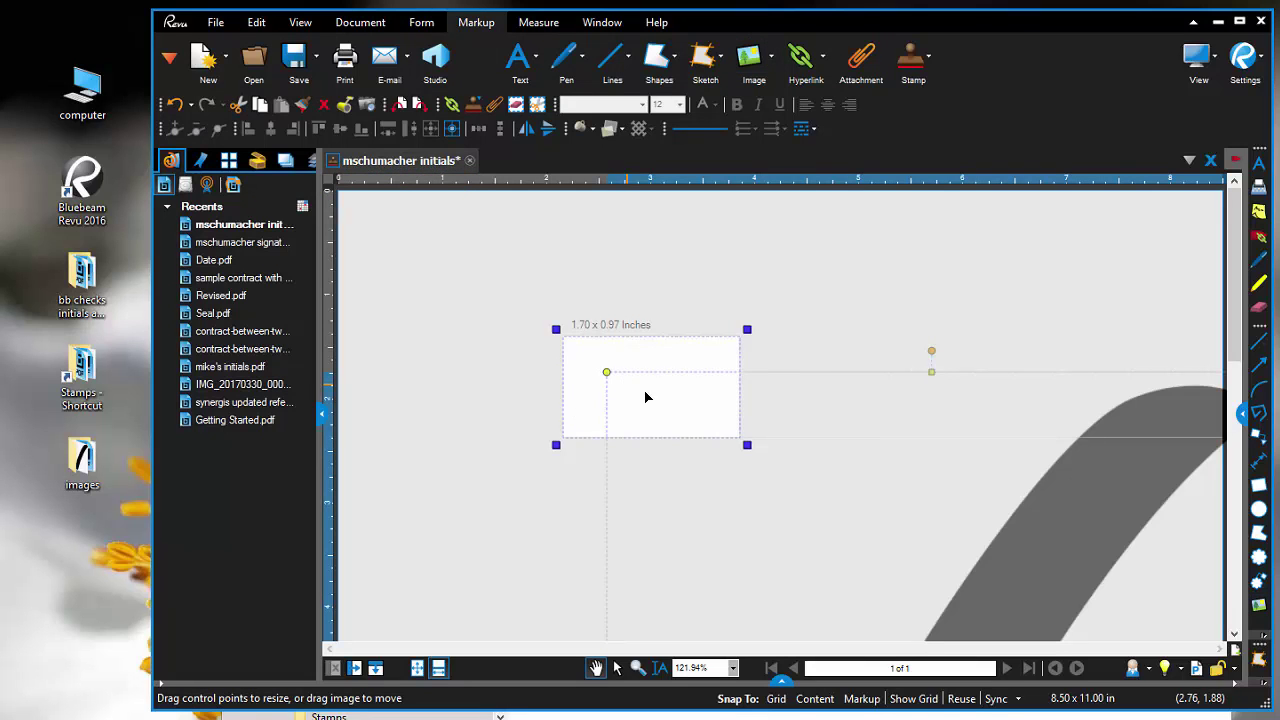
left_click_drag(846, 471, 731, 531)
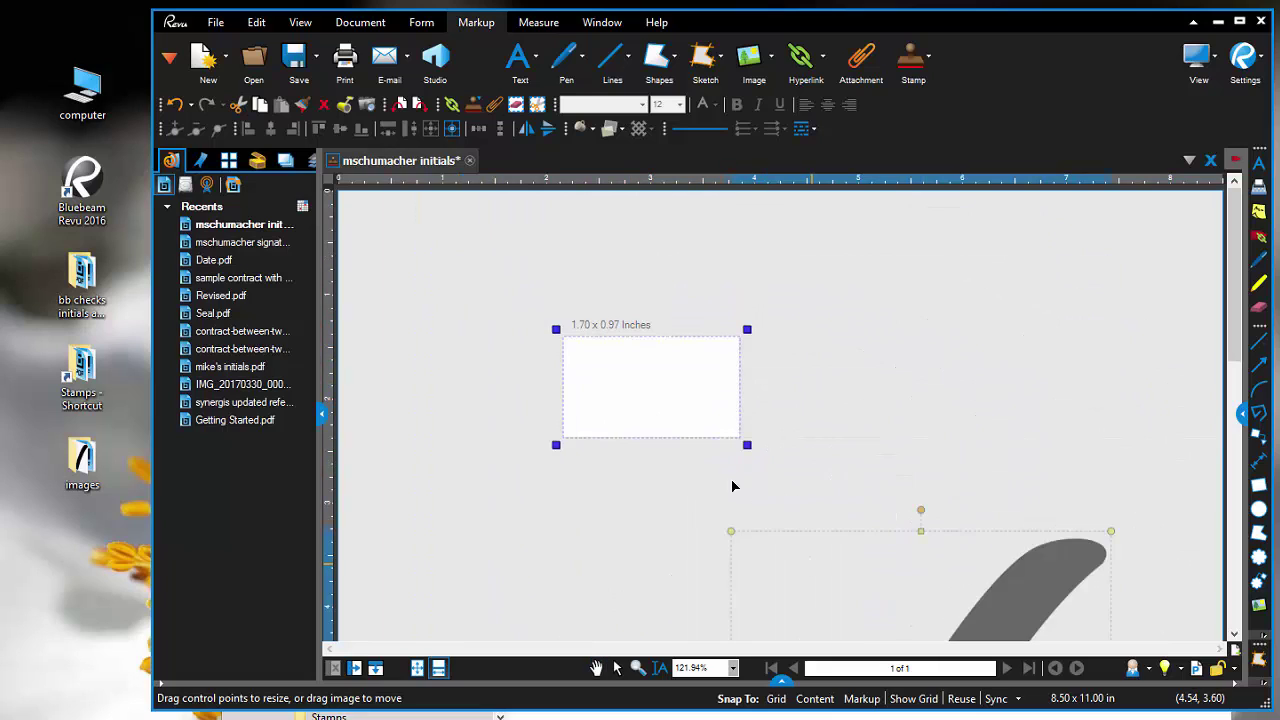
left_click_drag(732, 486, 670, 381)
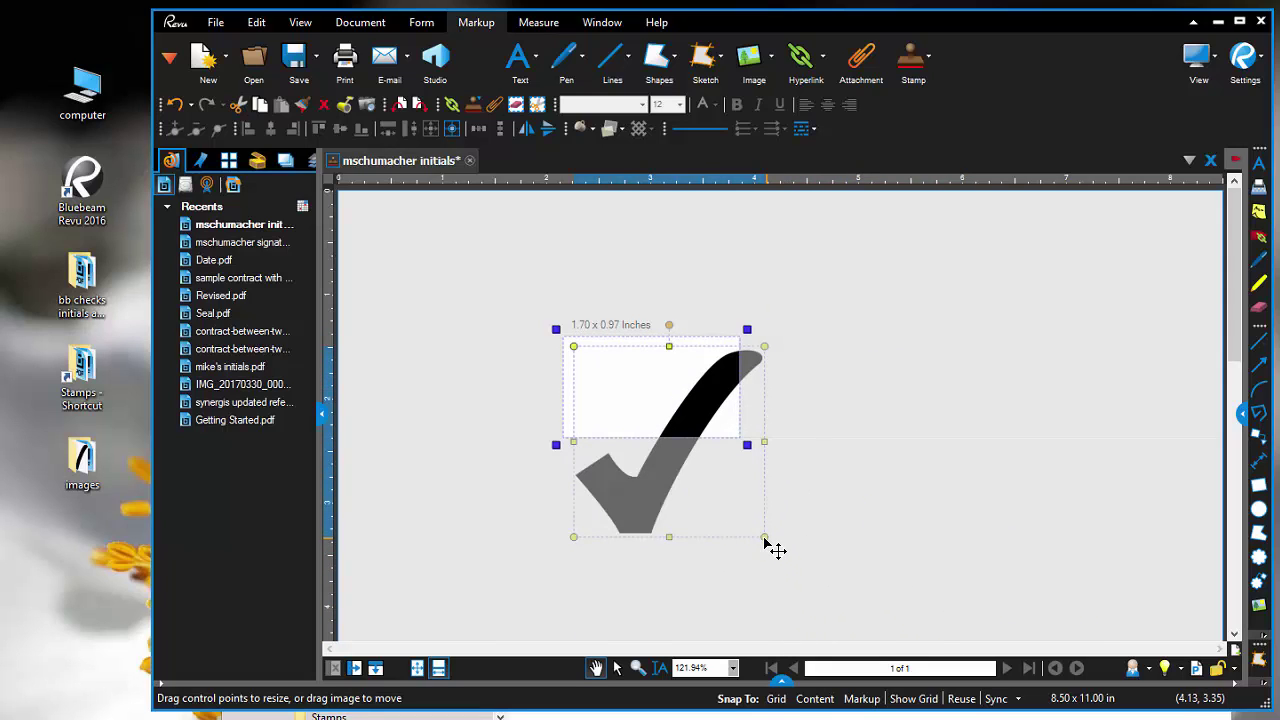
left_click_drag(766, 540, 679, 452)
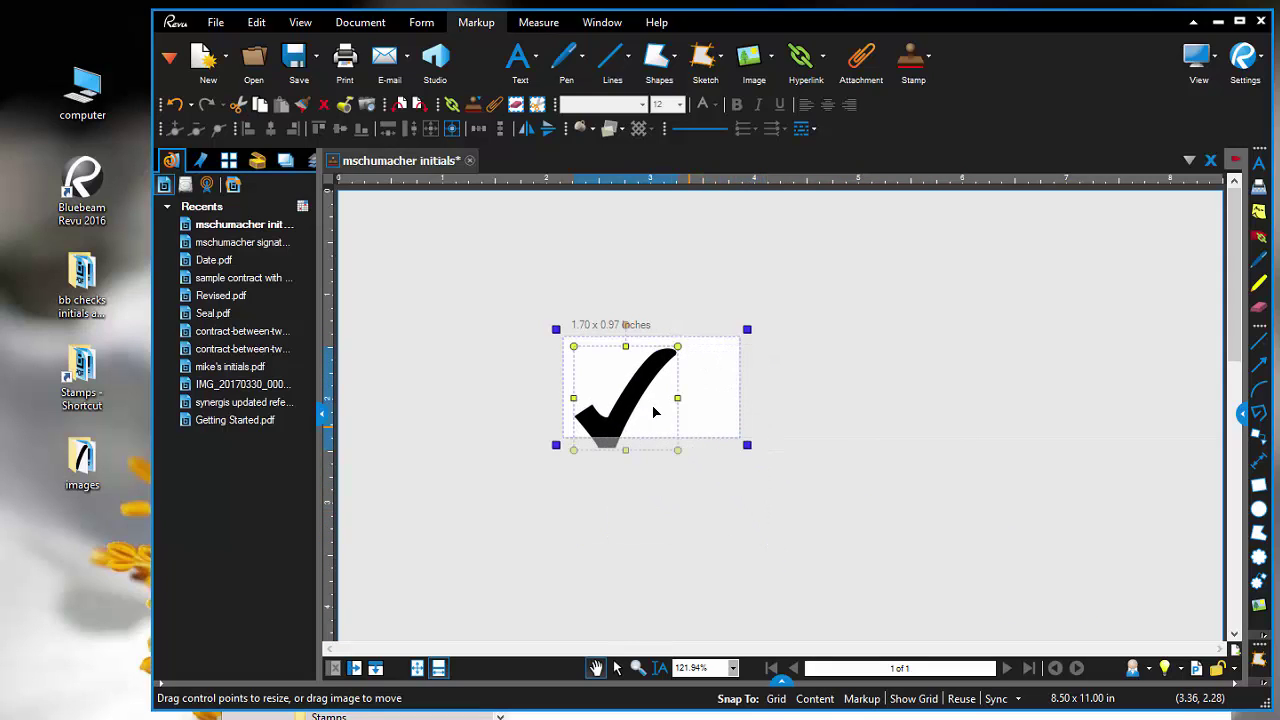
left_click_drag(656, 396, 641, 398)
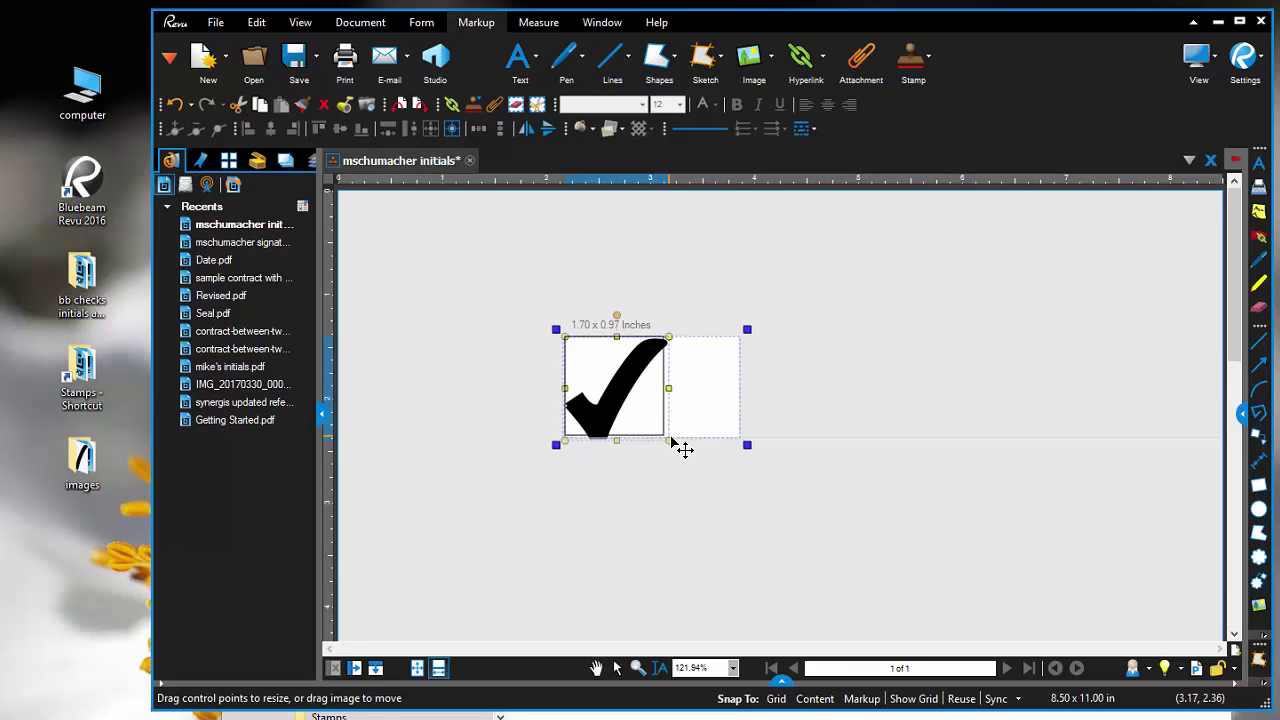
left_click_drag(749, 447, 675, 448)
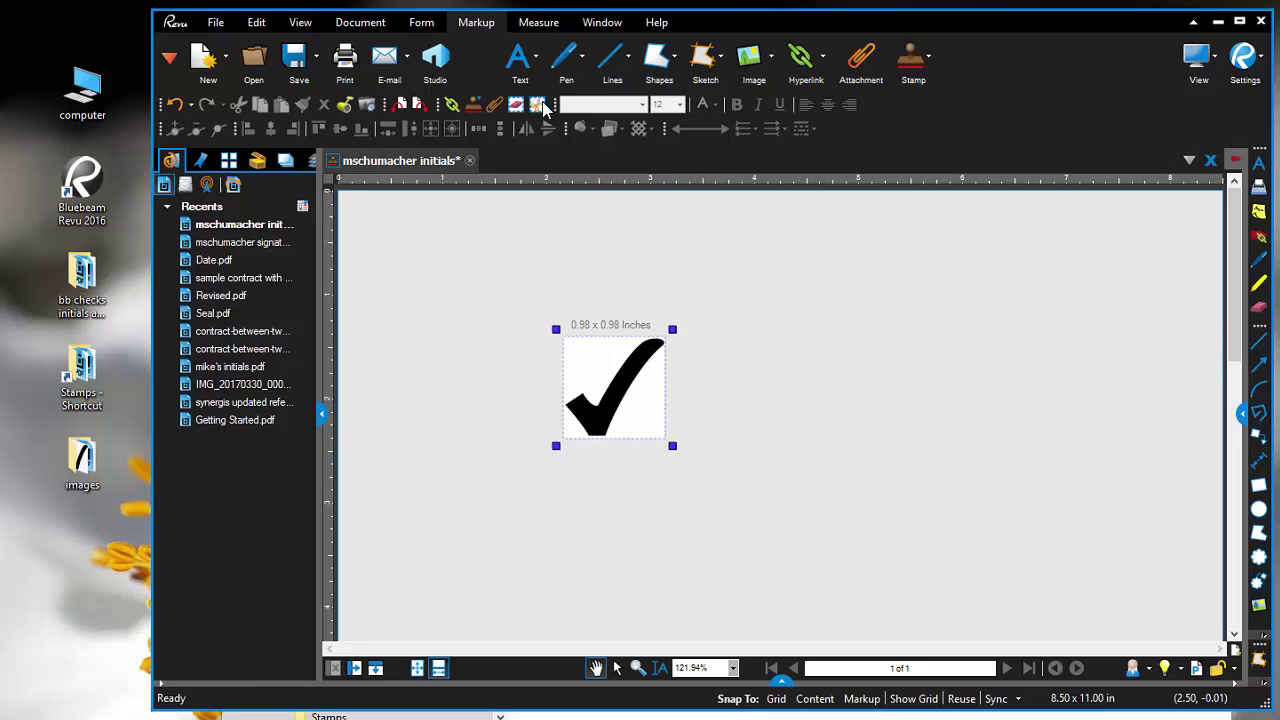
- Save As checkmark.pdf in the Stamps folder
left_click(316, 56)
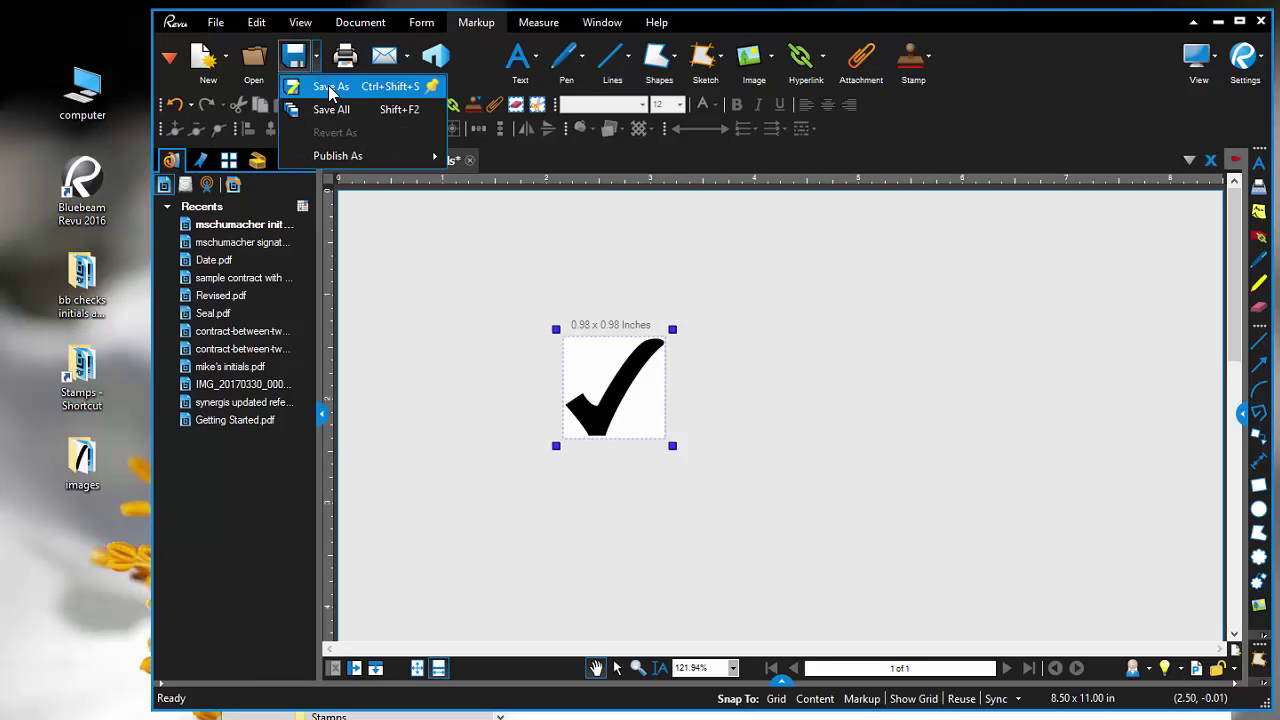
left_click(320, 81)
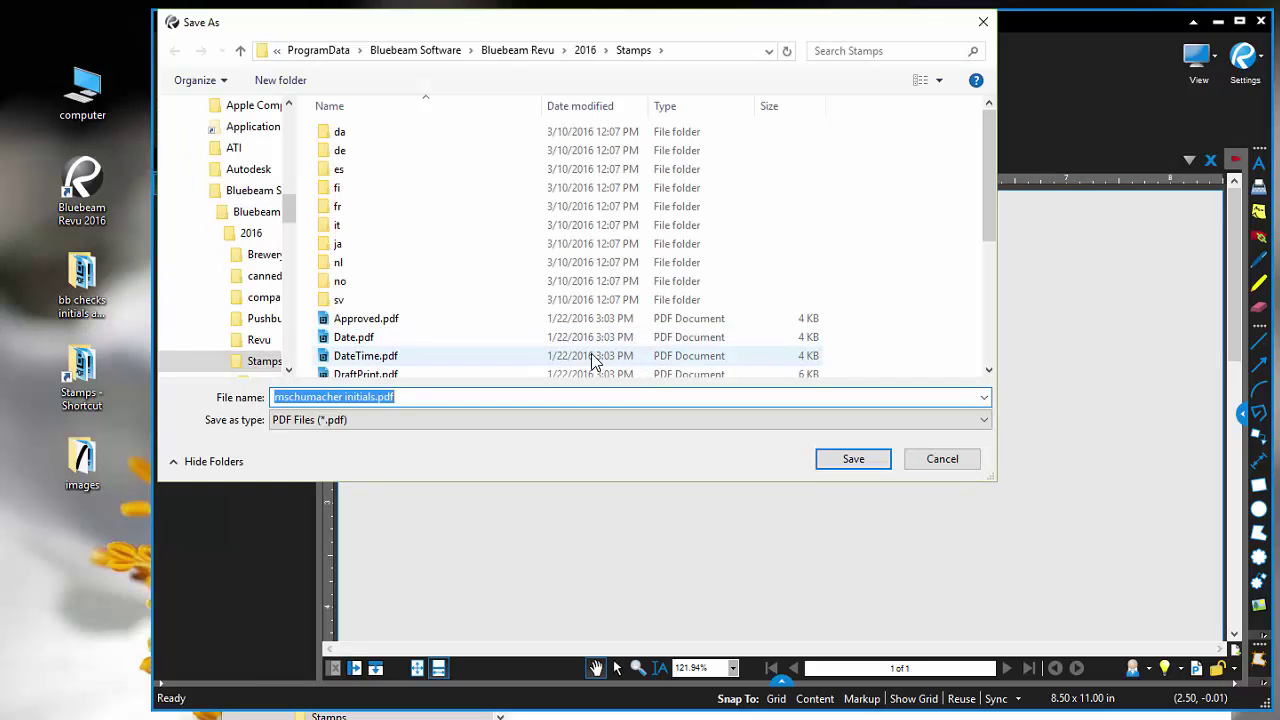
type("checkmark")
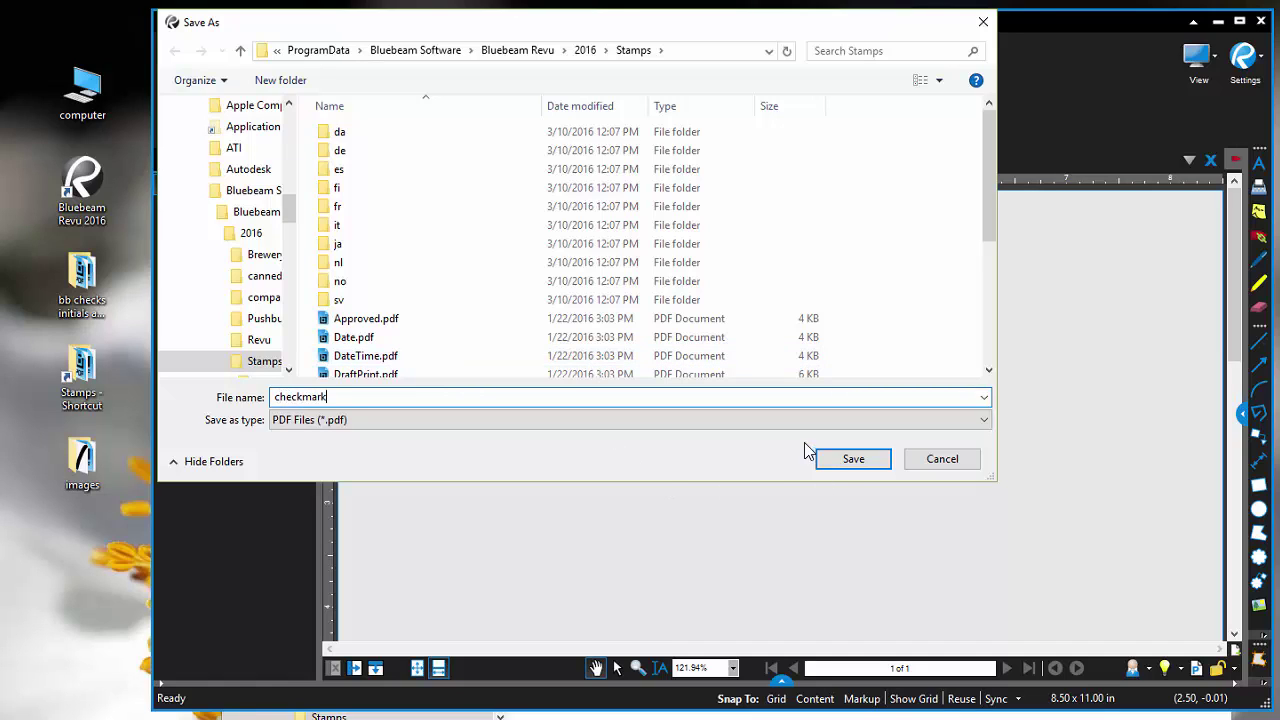
left_click(870, 463)
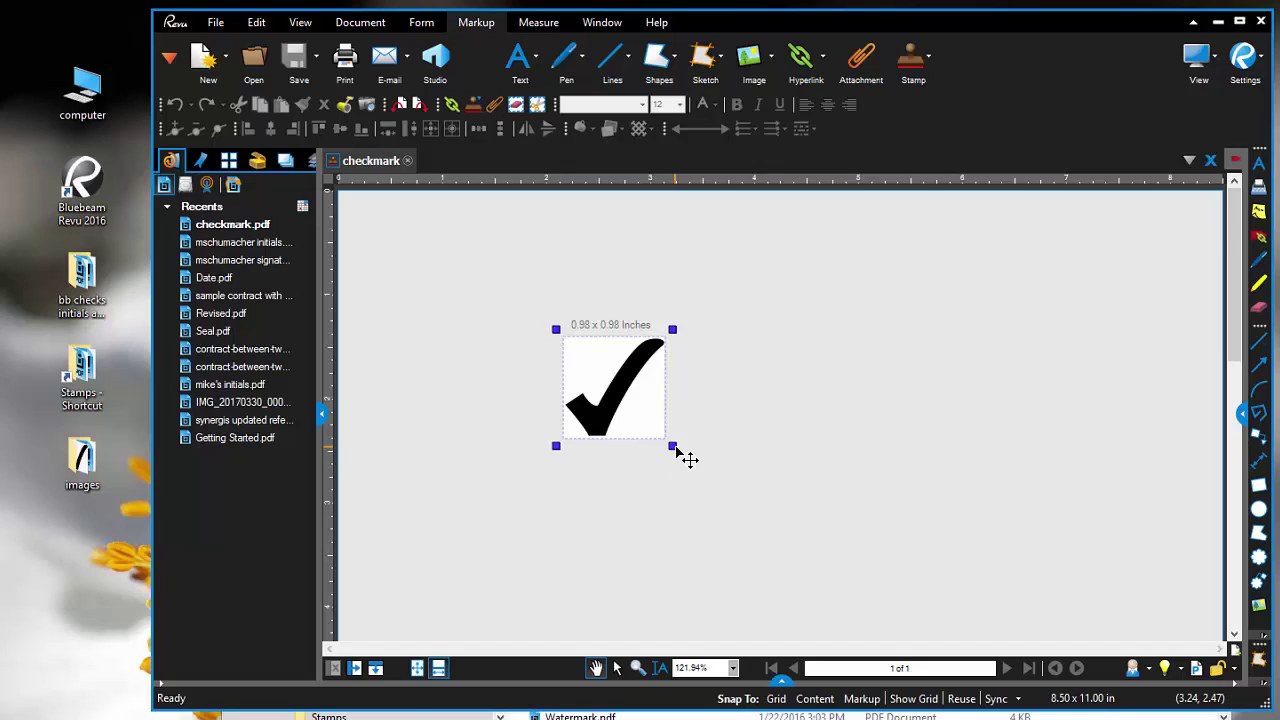
- Widen the stamp box, then copy the initials image from the initials stamp and paste it into the checkmark stamp
left_click_drag(677, 450, 951, 458)
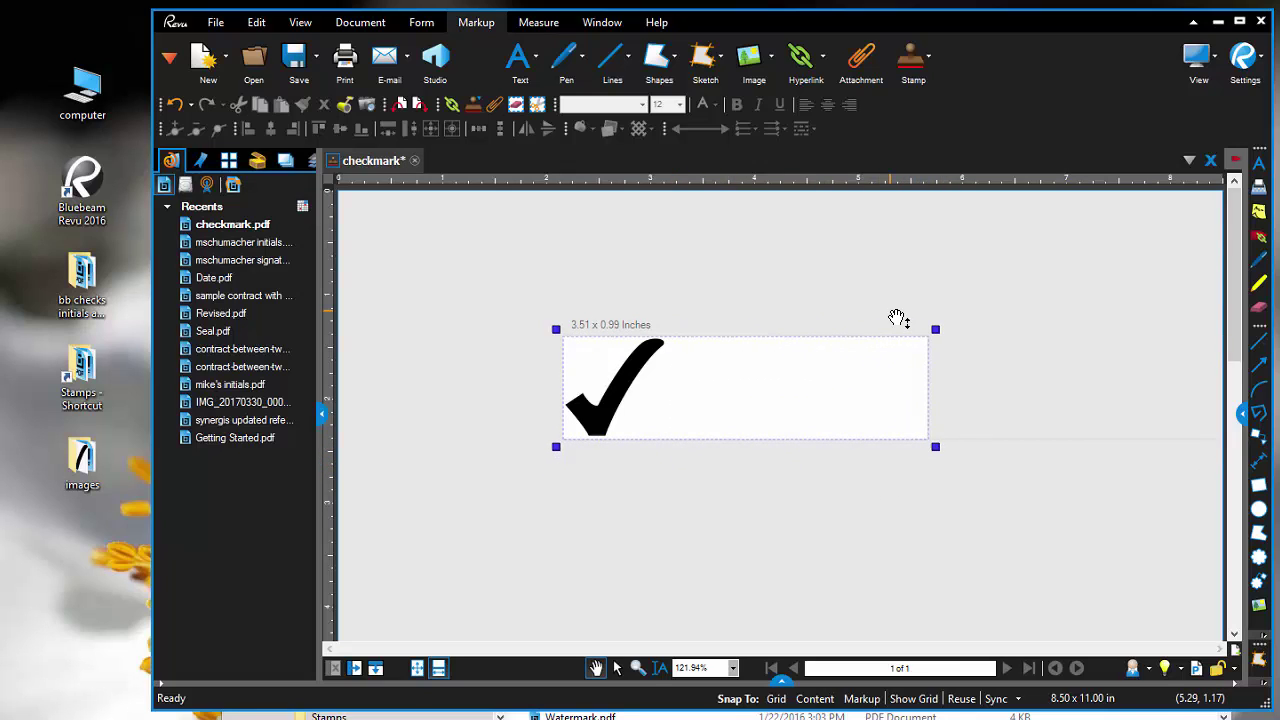
left_click(259, 247)
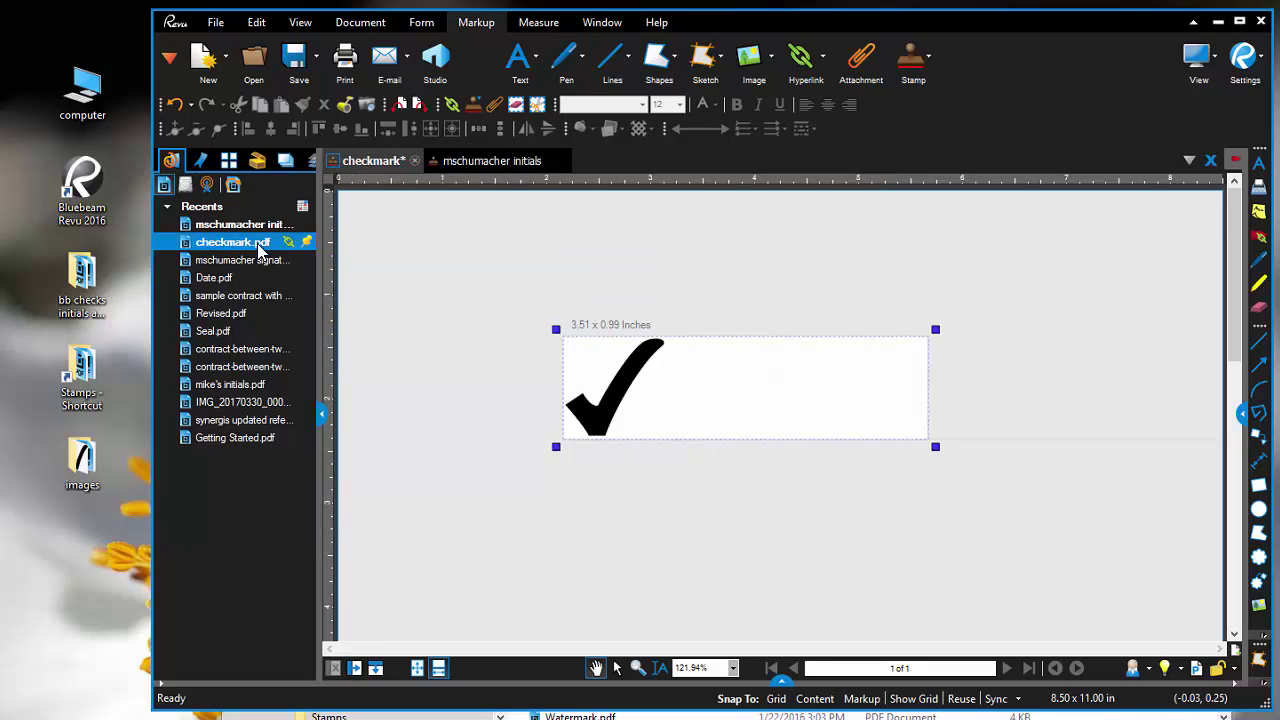
left_click(520, 163)
left_click(598, 368)
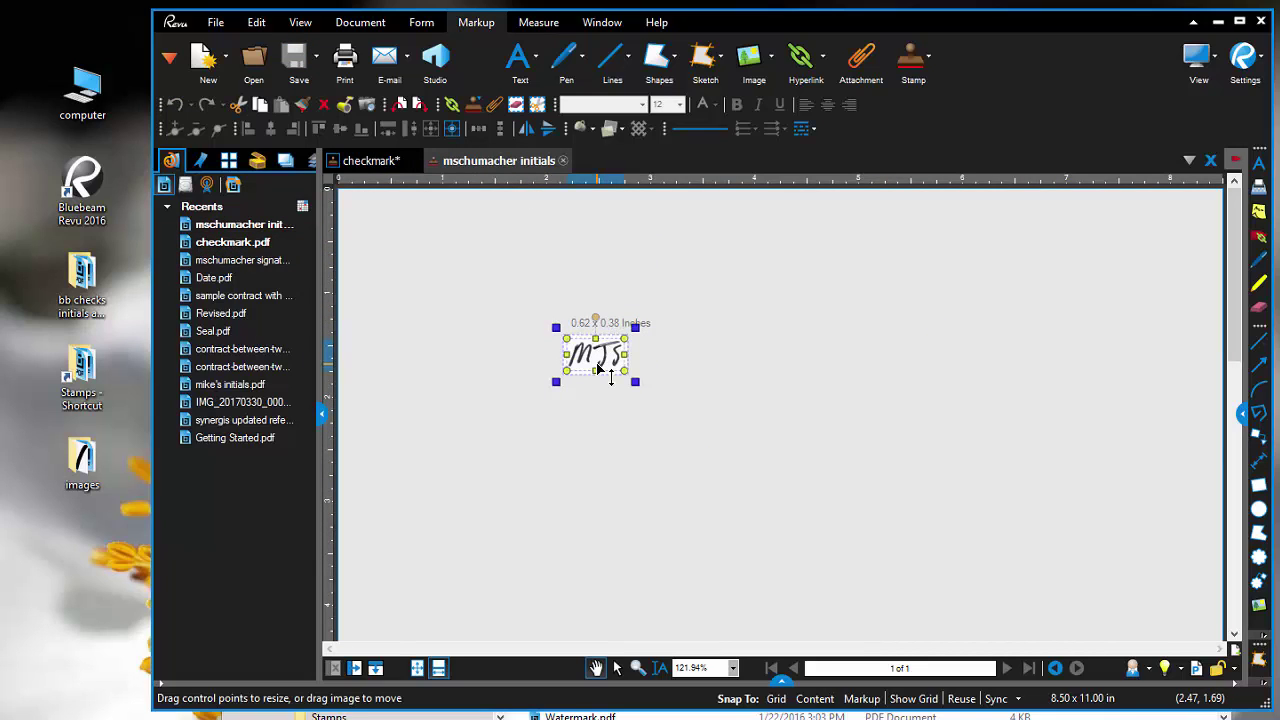
left_click(360, 162)
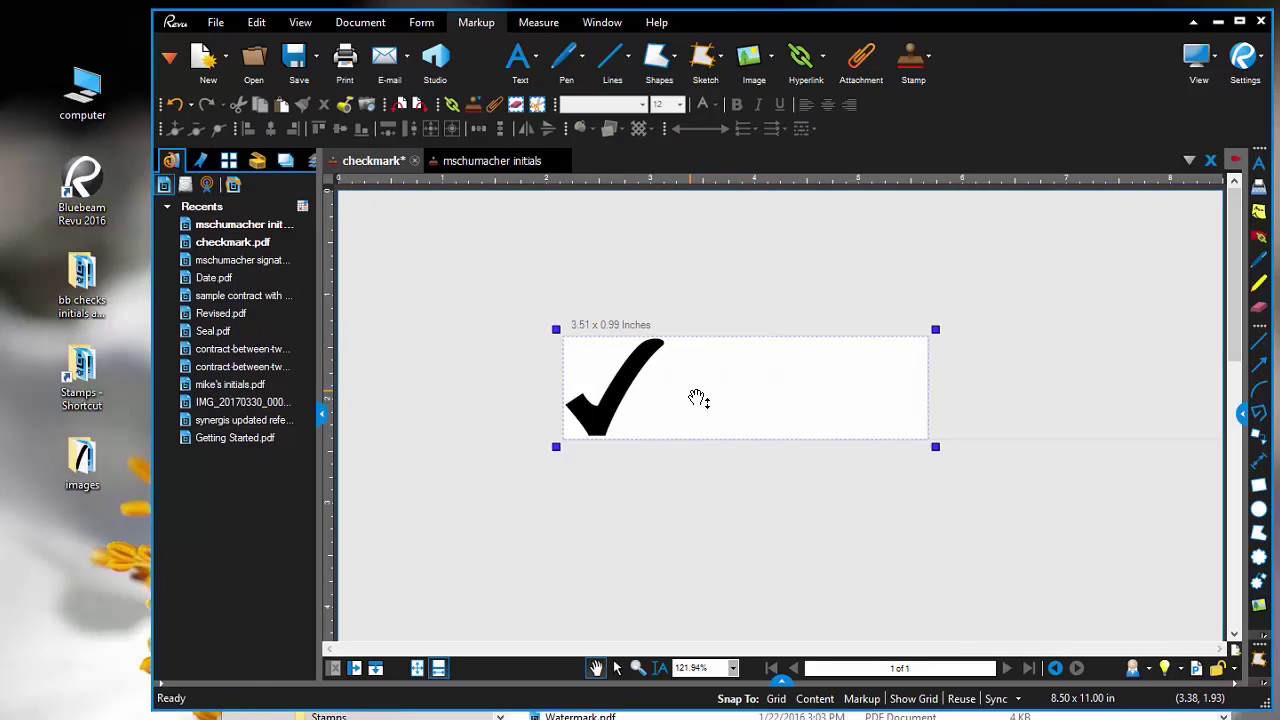
key("ctrl+v")
- Position the initials beside the checkmark and shrink the checkmark, leaving a 3.51 x 0.99 inch box
left_click_drag(714, 384, 772, 398)
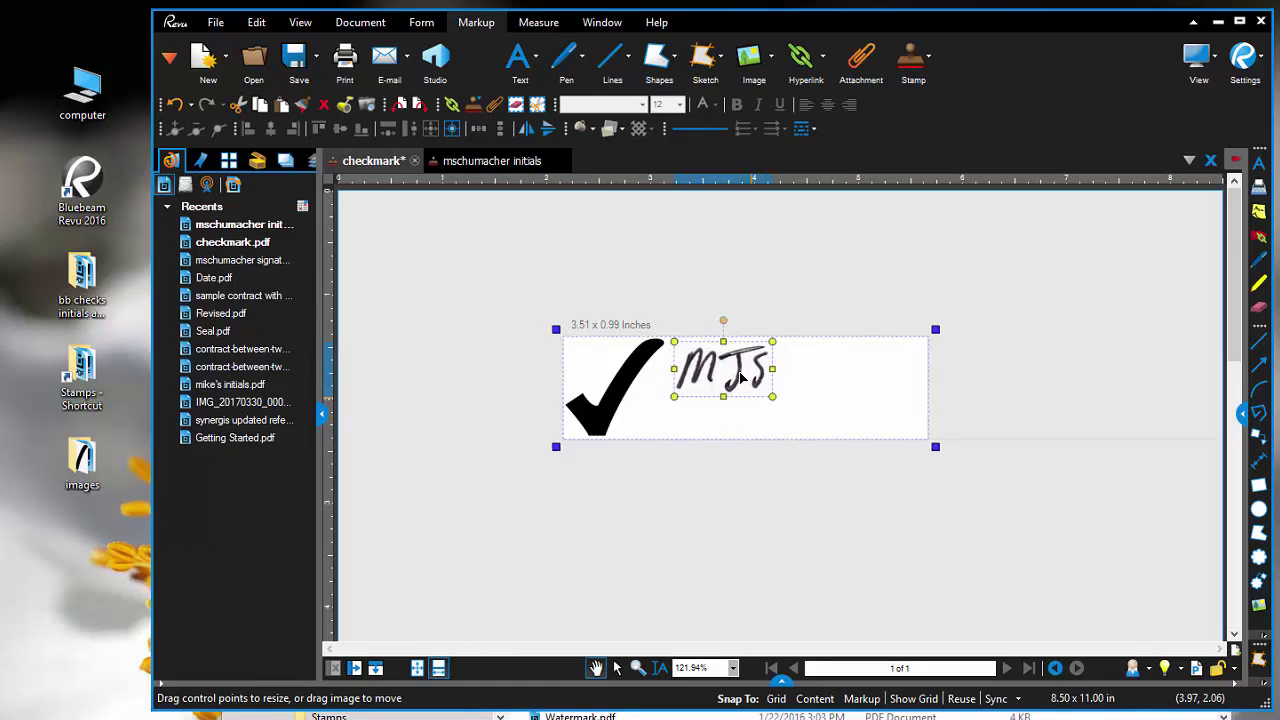
left_click(588, 430)
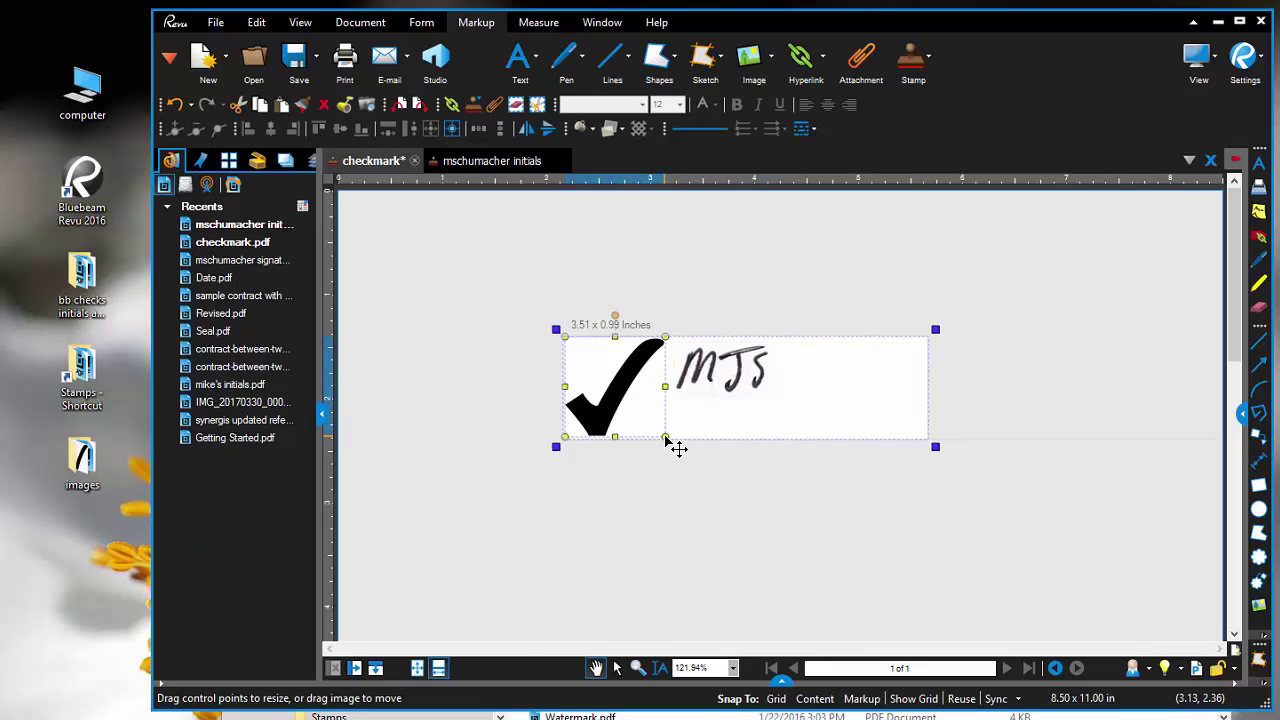
left_click_drag(666, 438, 720, 388)
- Send the initials image to the back and slide the checkmark right to overlap it
right_click(716, 384)
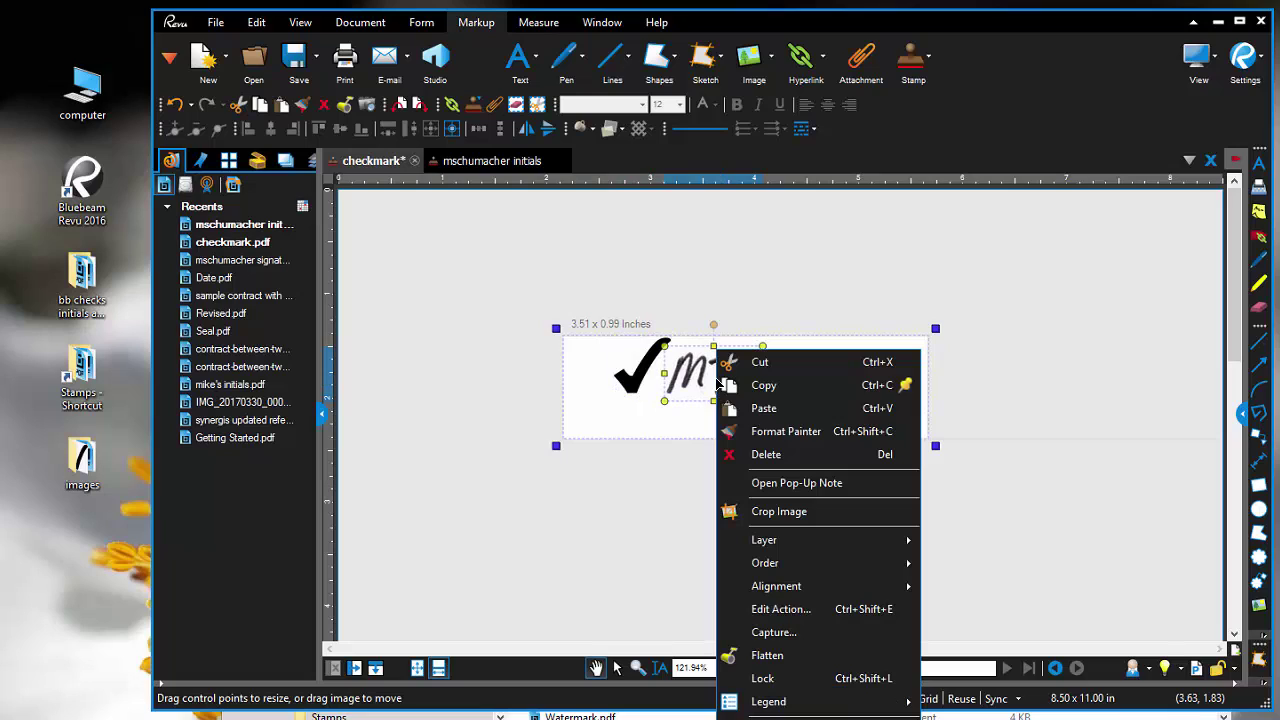
mouse_move(811, 568)
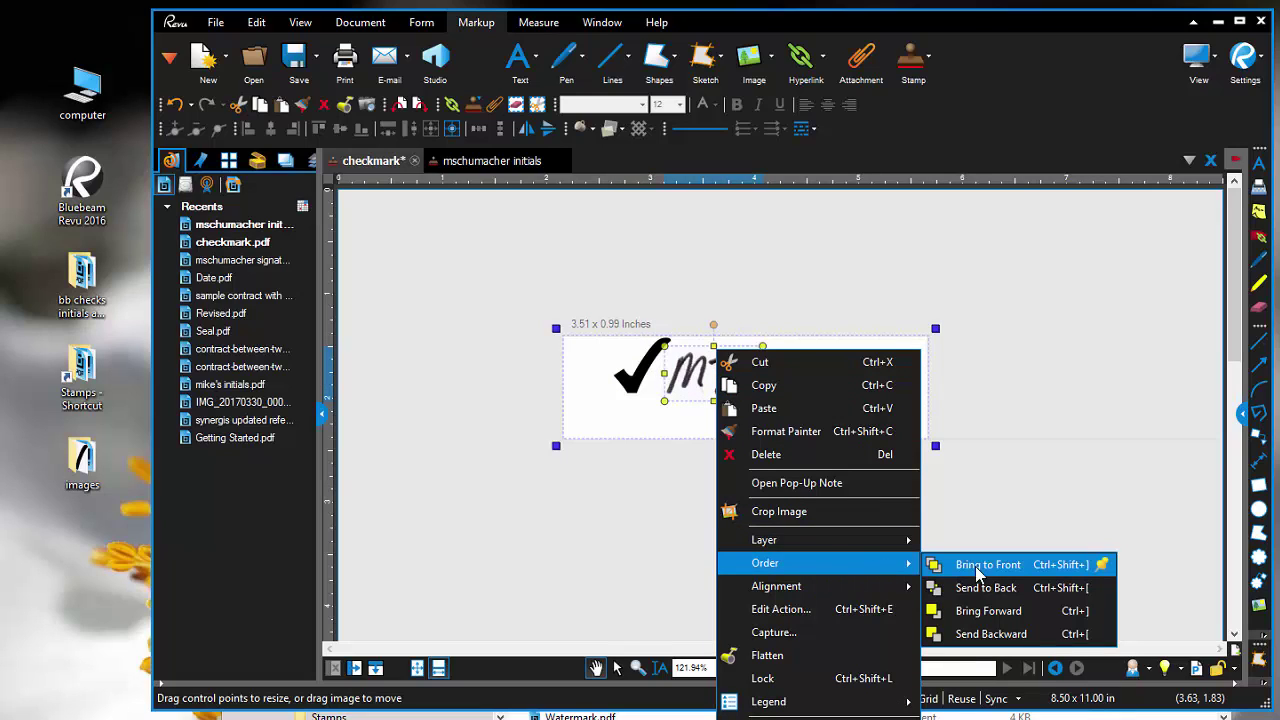
left_click(990, 588)
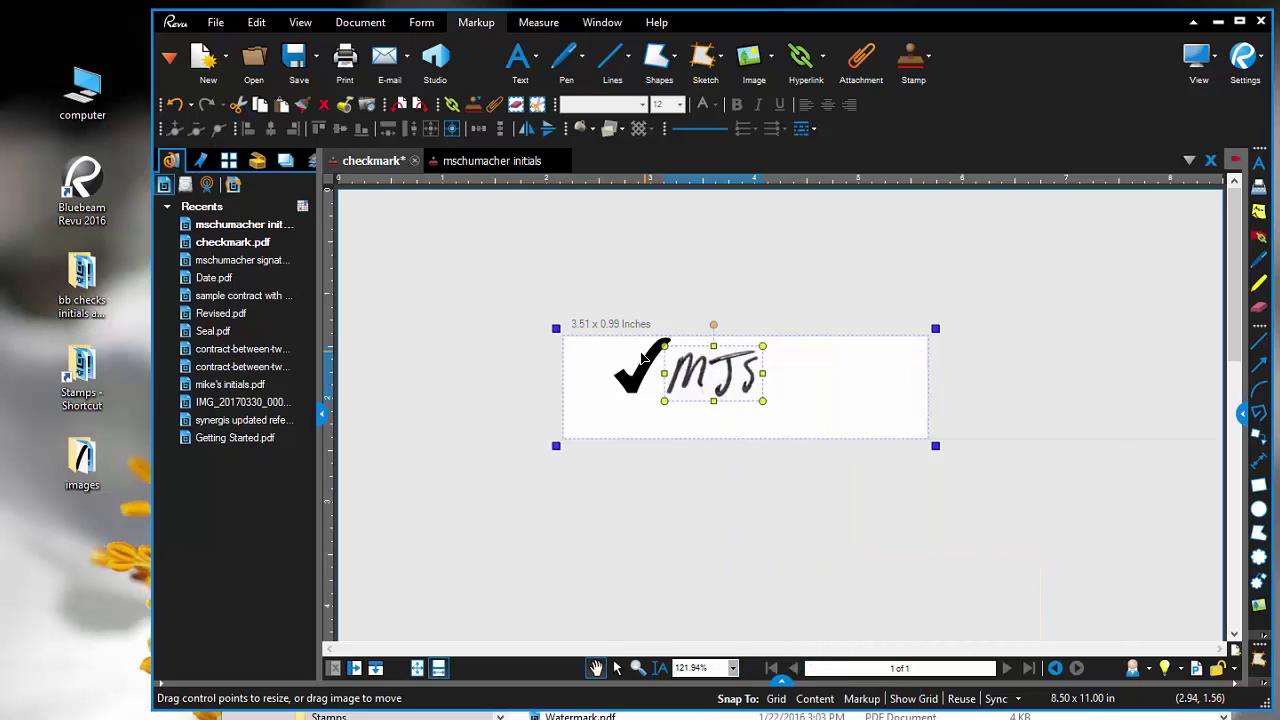
left_click_drag(634, 377, 650, 380)
- Trim the stamp box tightly around both images to 1.35 x 0.65 inches
left_click(763, 426)
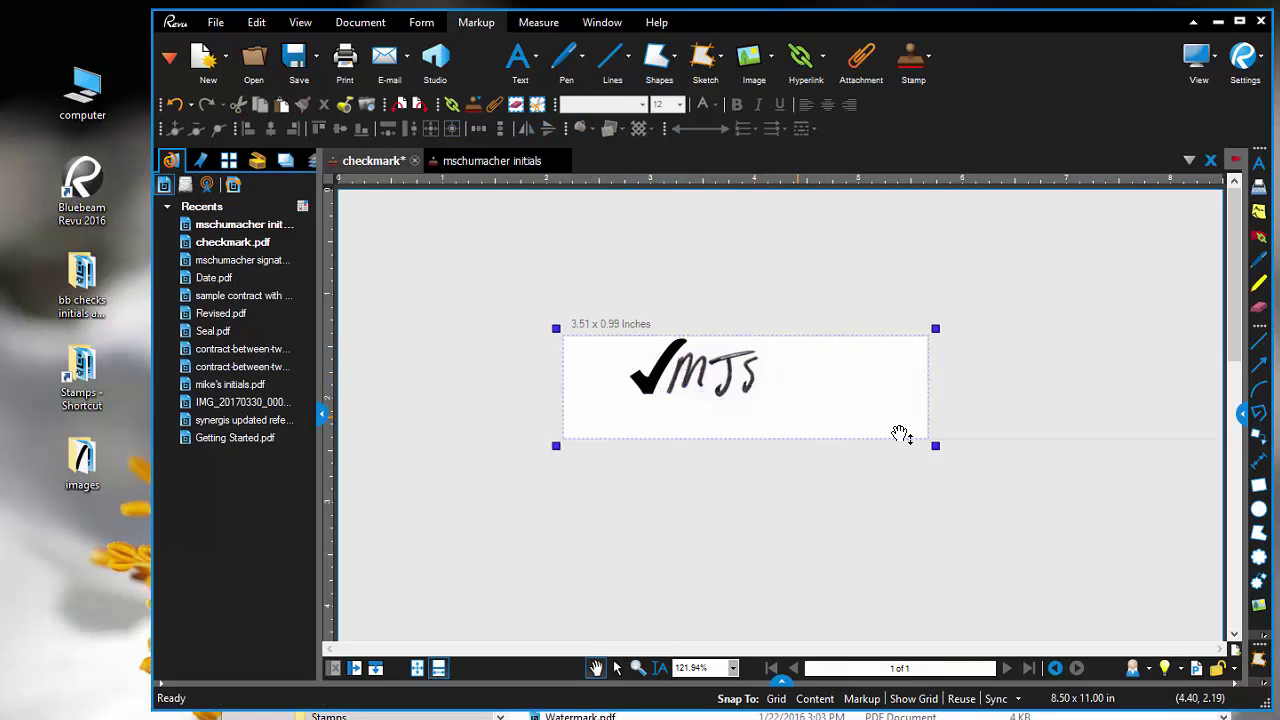
left_click_drag(935, 447, 772, 411)
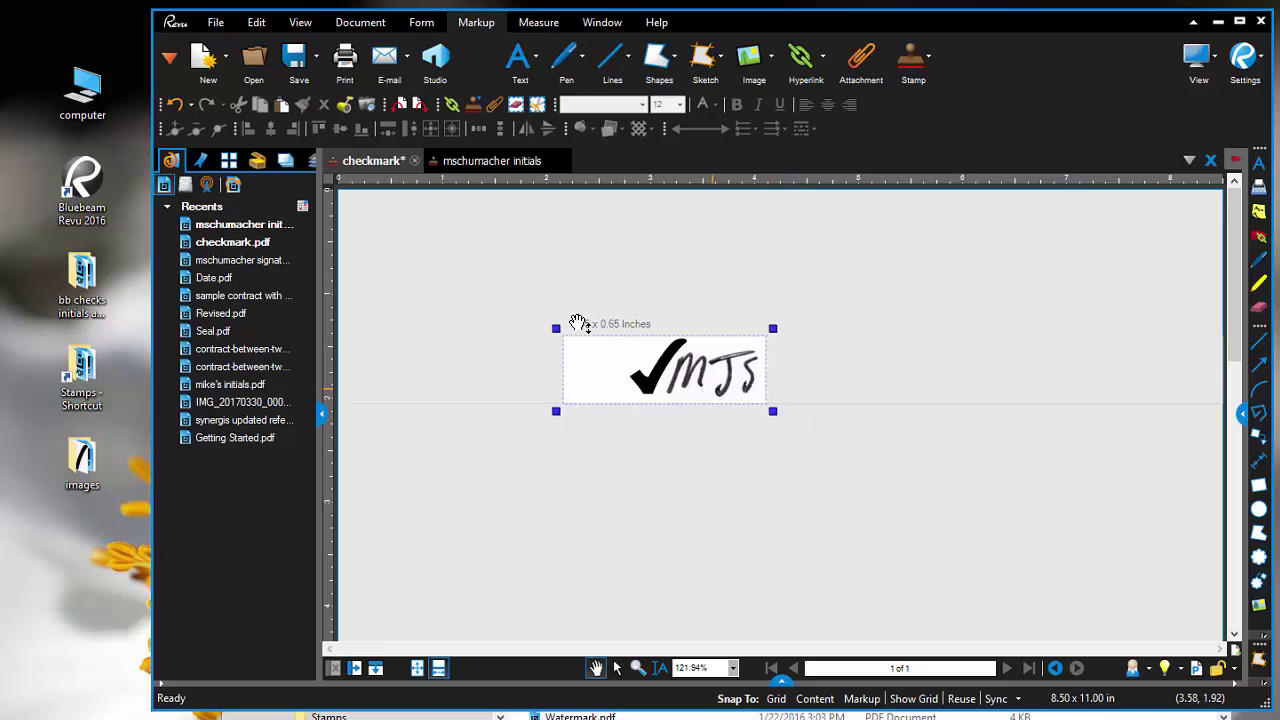
left_click_drag(557, 329, 618, 330)
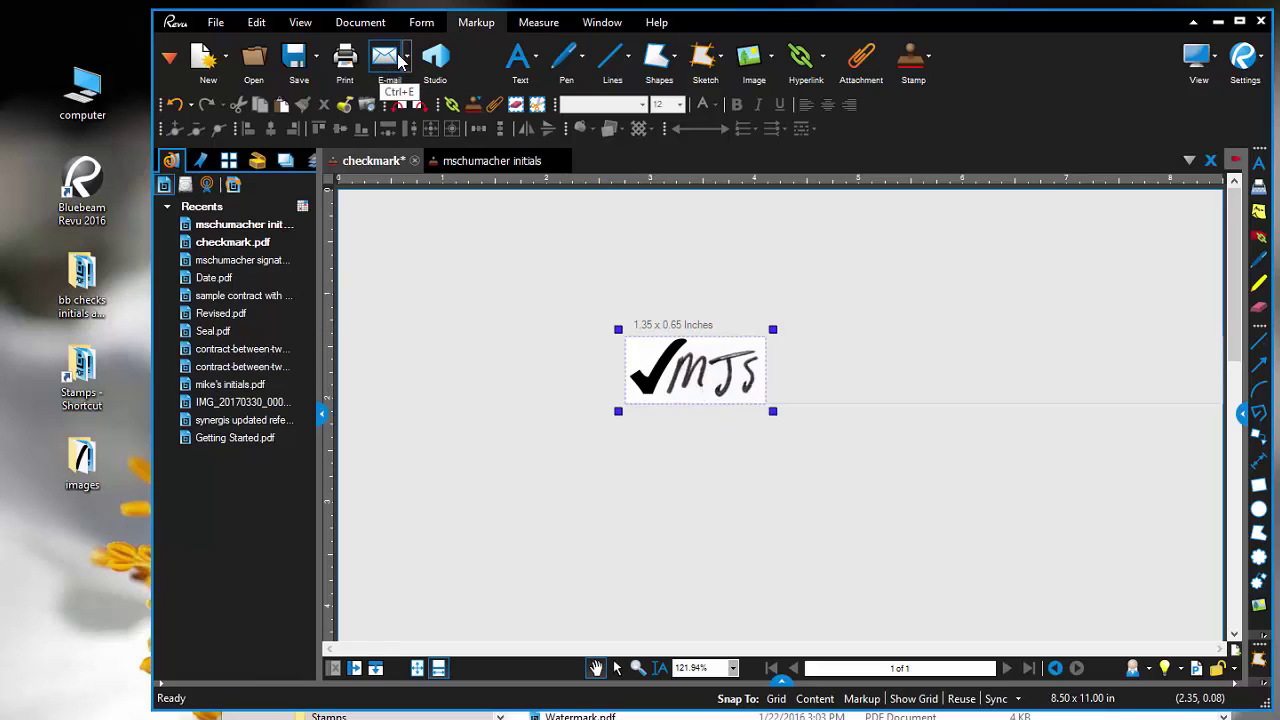
- Use Save As in the Stamps folder and begin naming the file 'checkmark w'
left_click(316, 56)
left_click(335, 84)
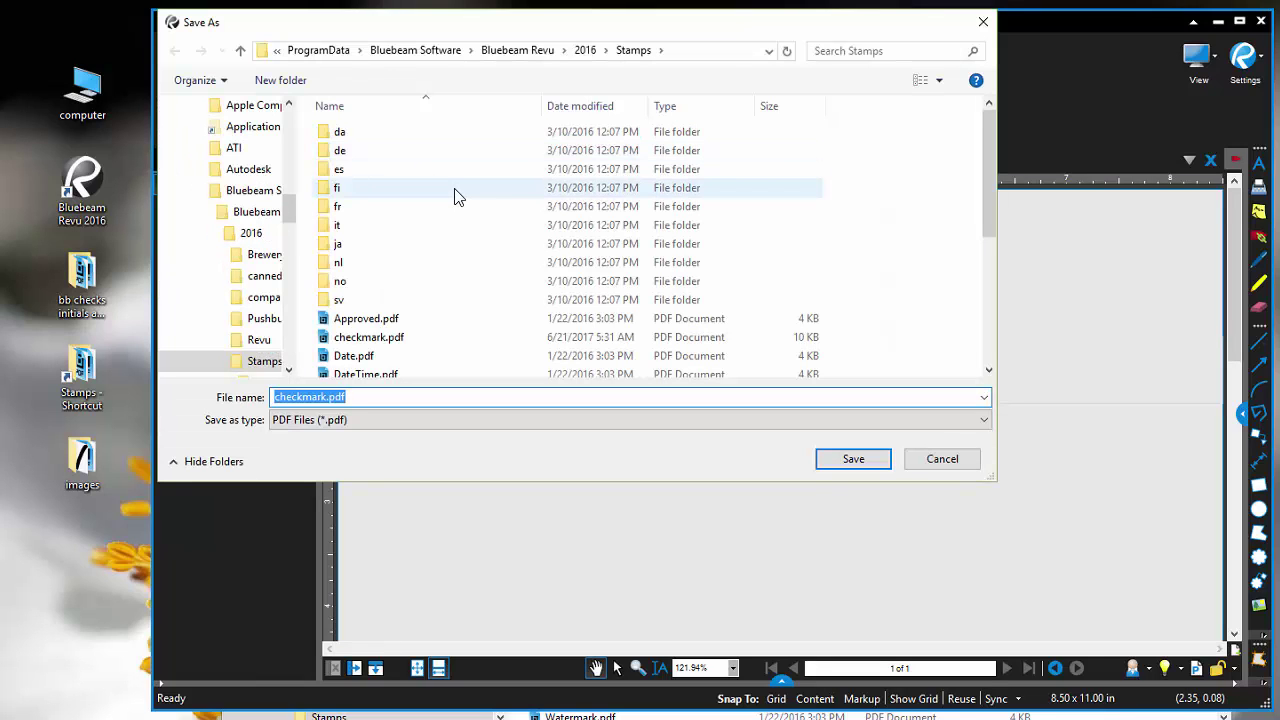
type("checkmark w")
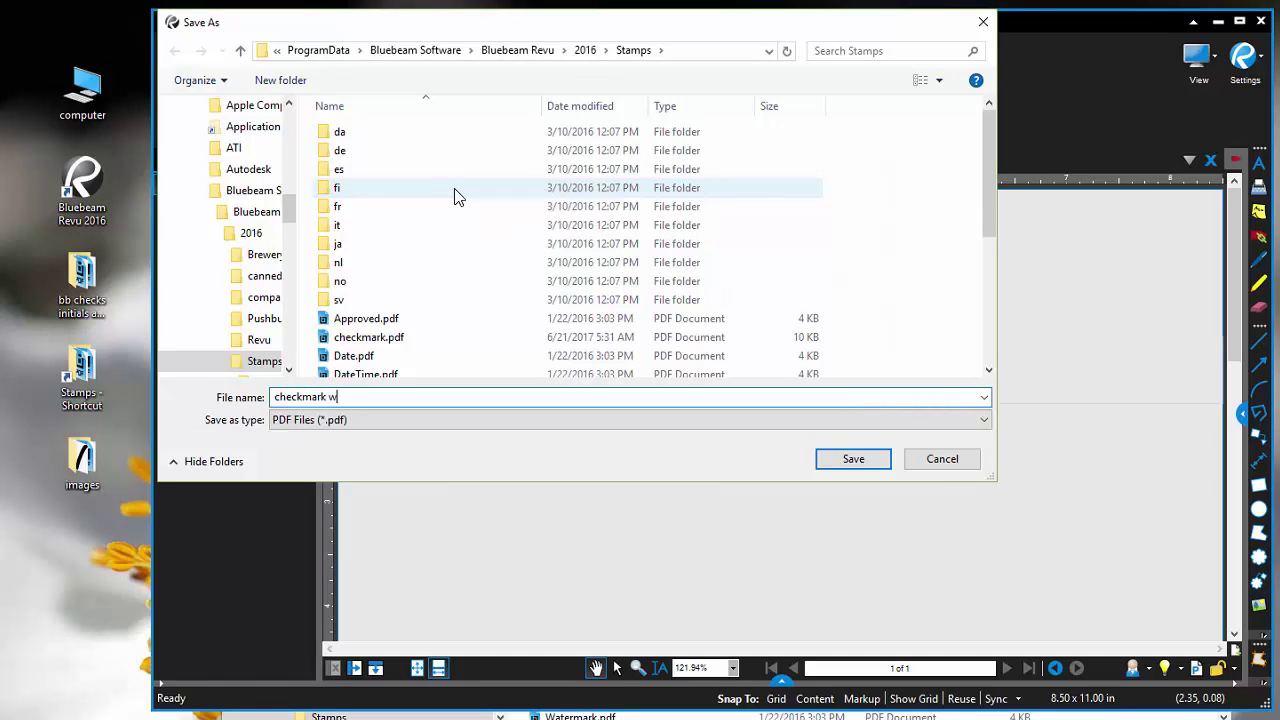